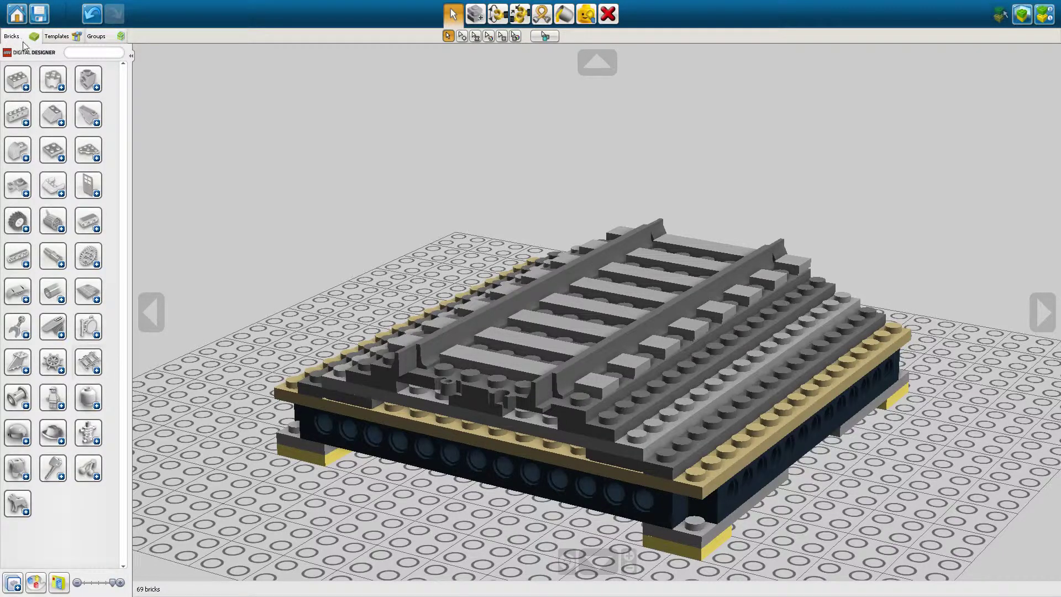
- Select every brick of the track module and combine them into one group
click(54, 37)
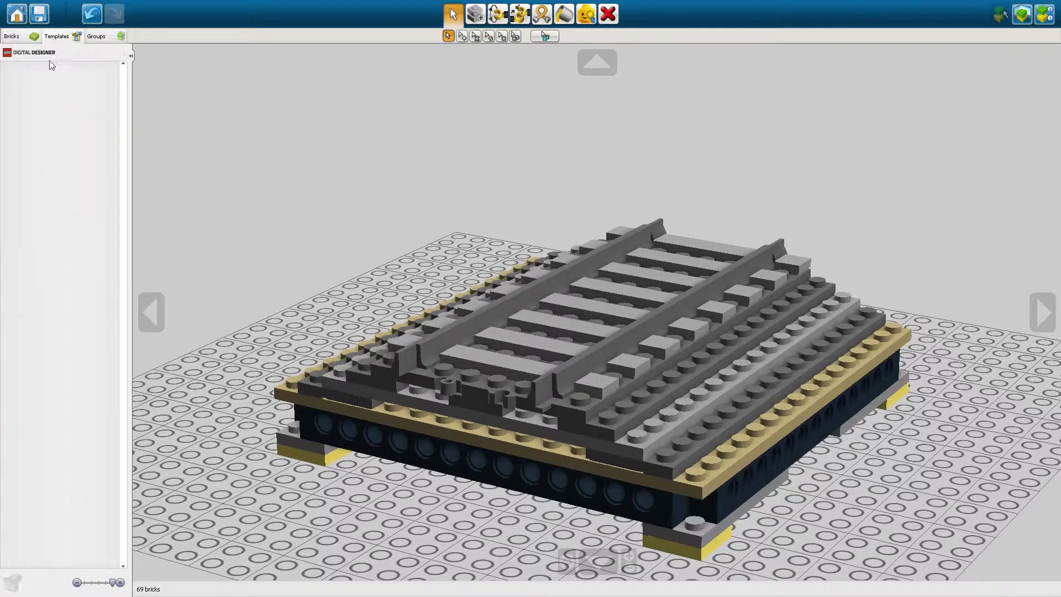
click(105, 37)
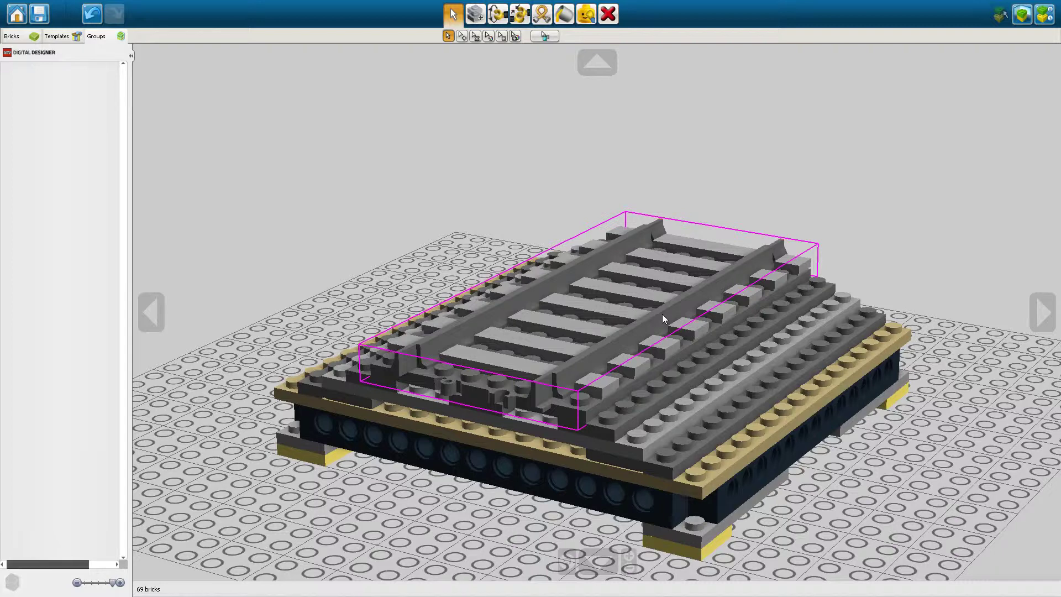
right_drag(617, 380, 661, 346)
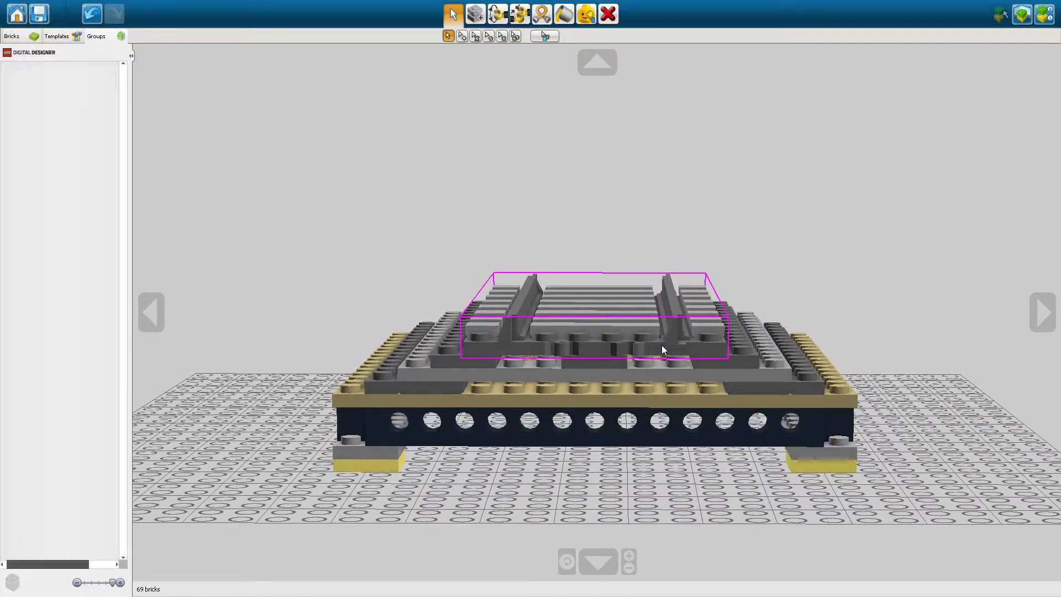
click(244, 175)
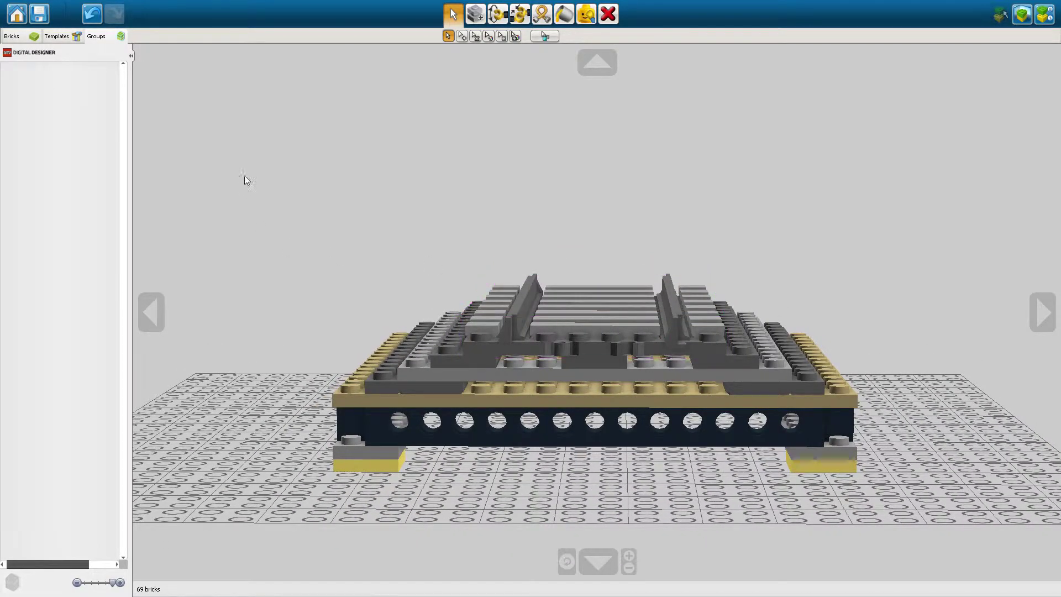
drag(265, 178, 957, 534)
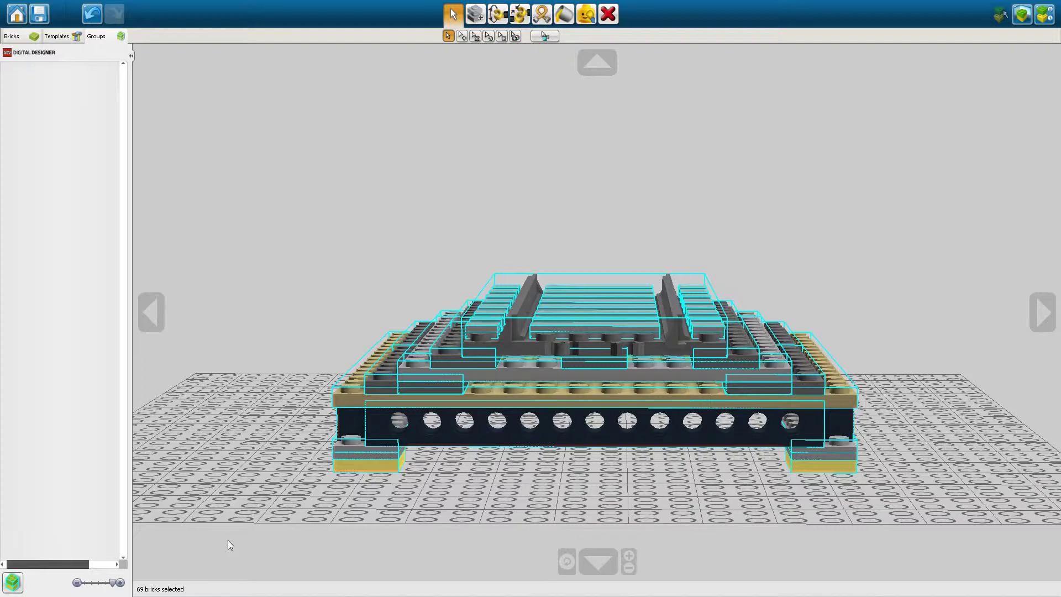
key(ctrl+g)
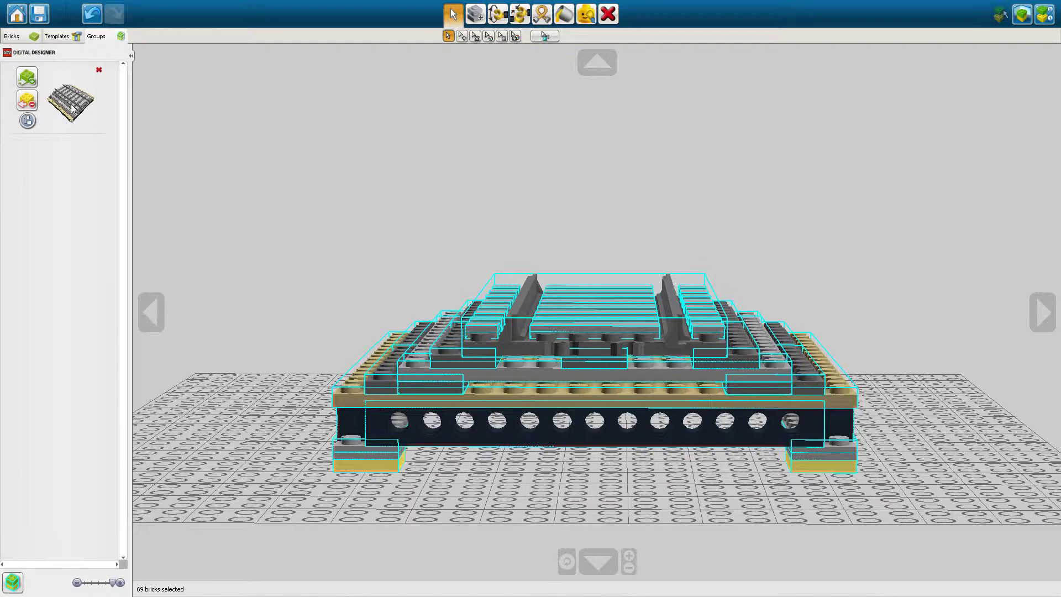
- Select the 1x1 flat tile beside the right-hand rail, midway along the track, and add it to the module group
drag(572, 201, 749, 246)
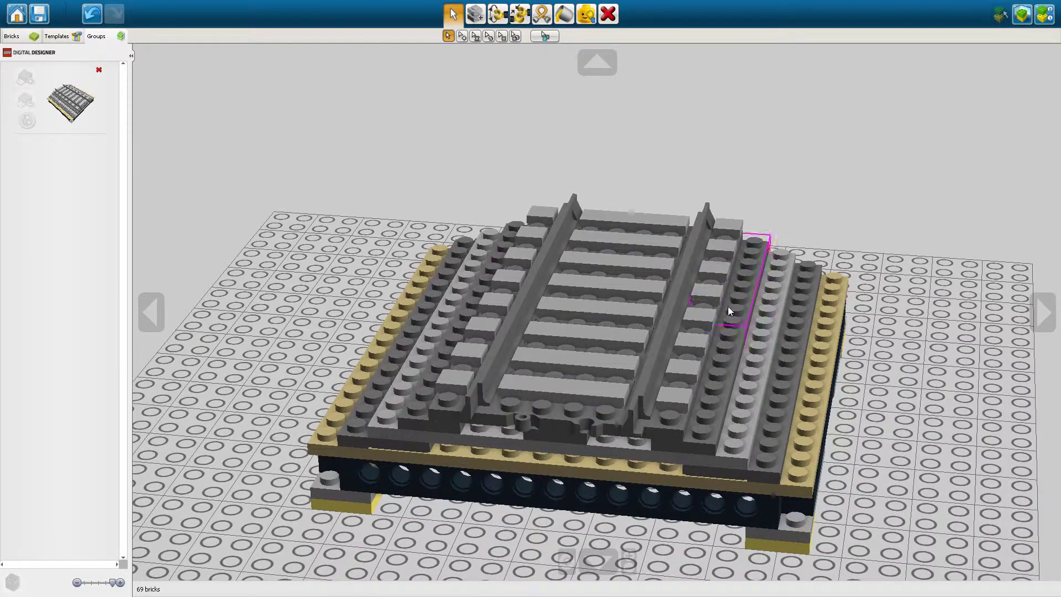
click(698, 315)
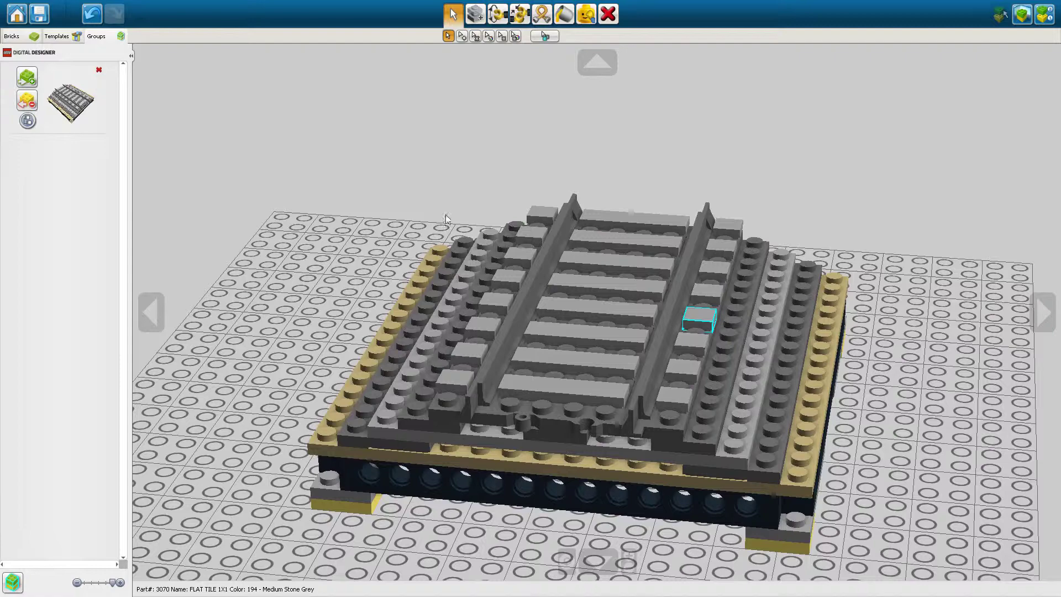
click(401, 185)
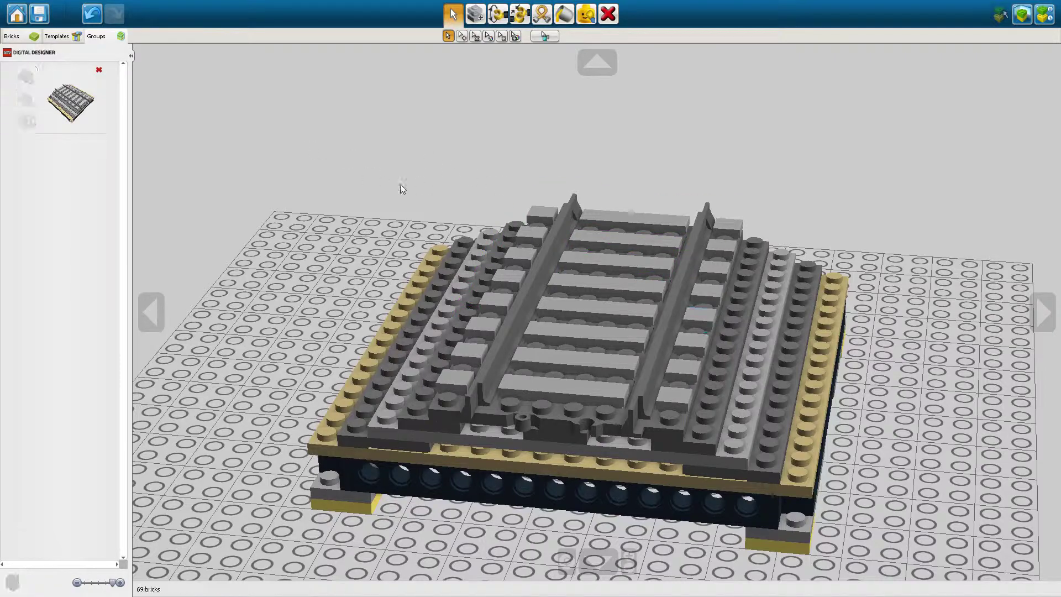
click(80, 101)
drag(555, 331, 529, 343)
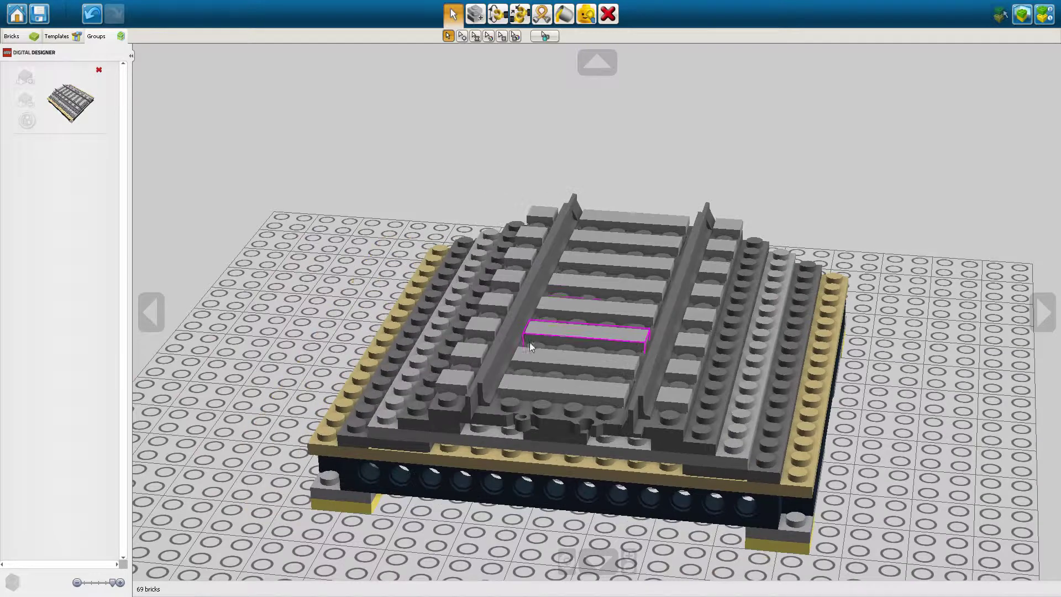
click(698, 319)
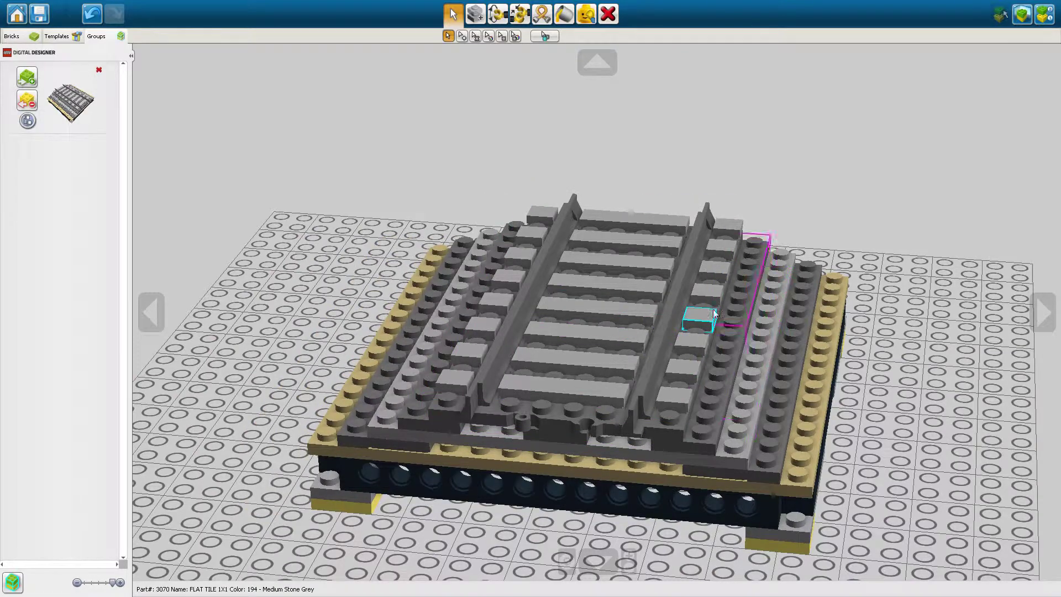
click(28, 79)
click(489, 147)
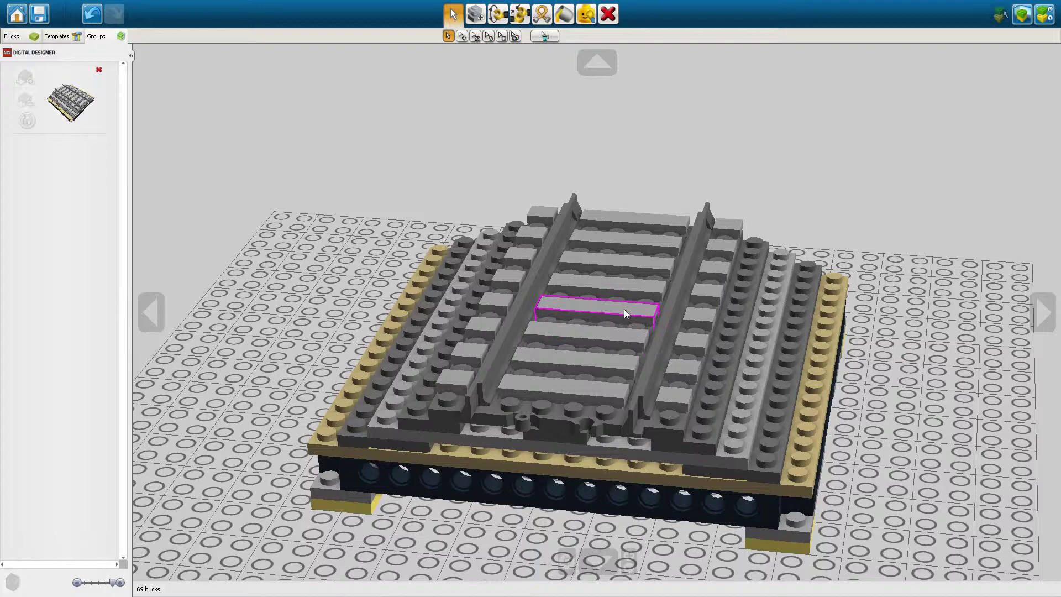
- Select the track and the upper plate layers above the base and create a sub-group from them
right_drag(624, 309, 653, 267)
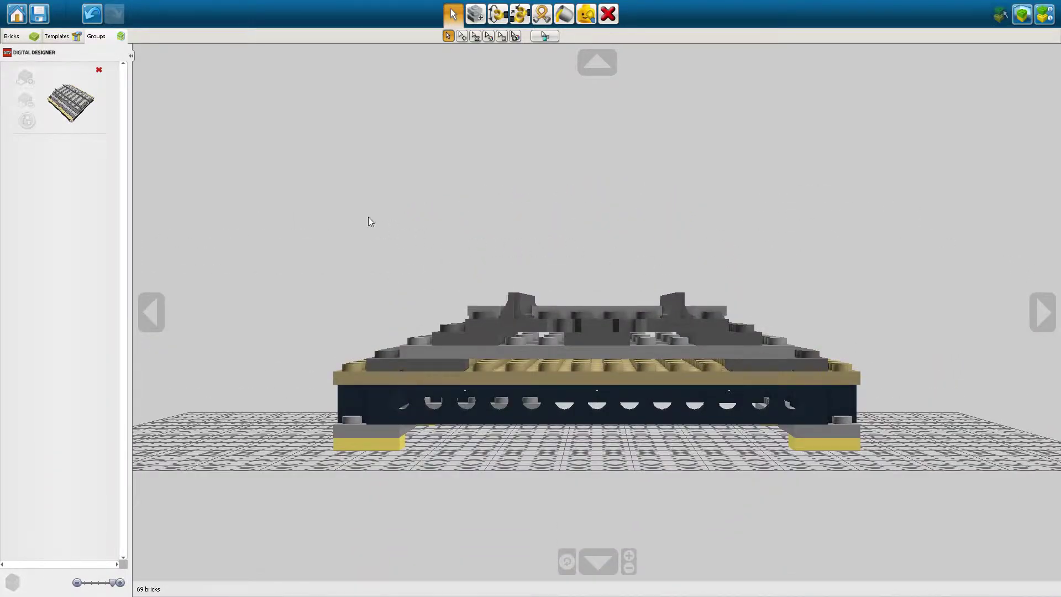
drag(368, 218, 841, 360)
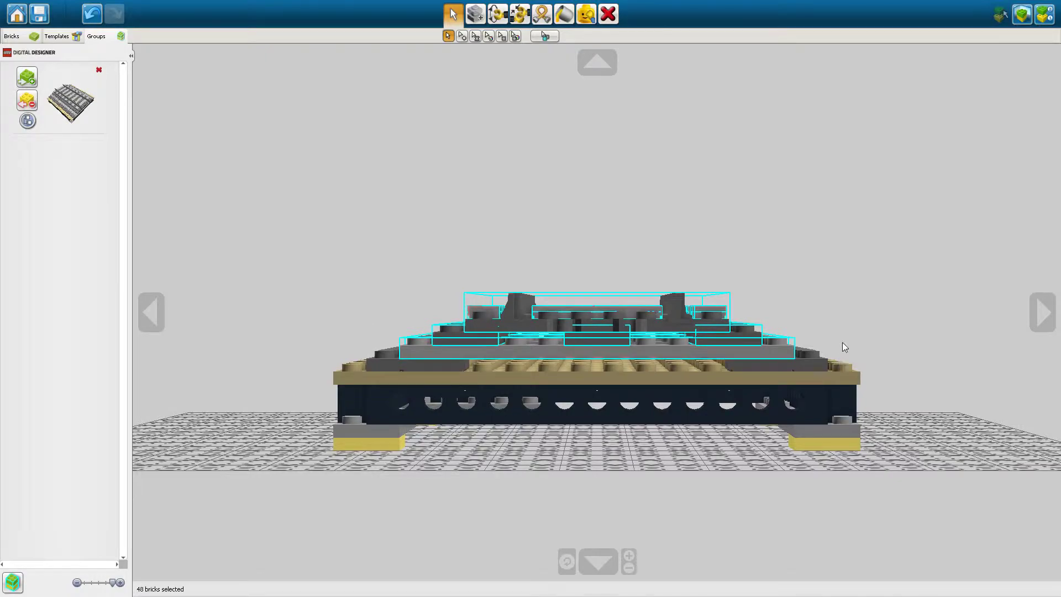
right_drag(845, 347, 764, 358)
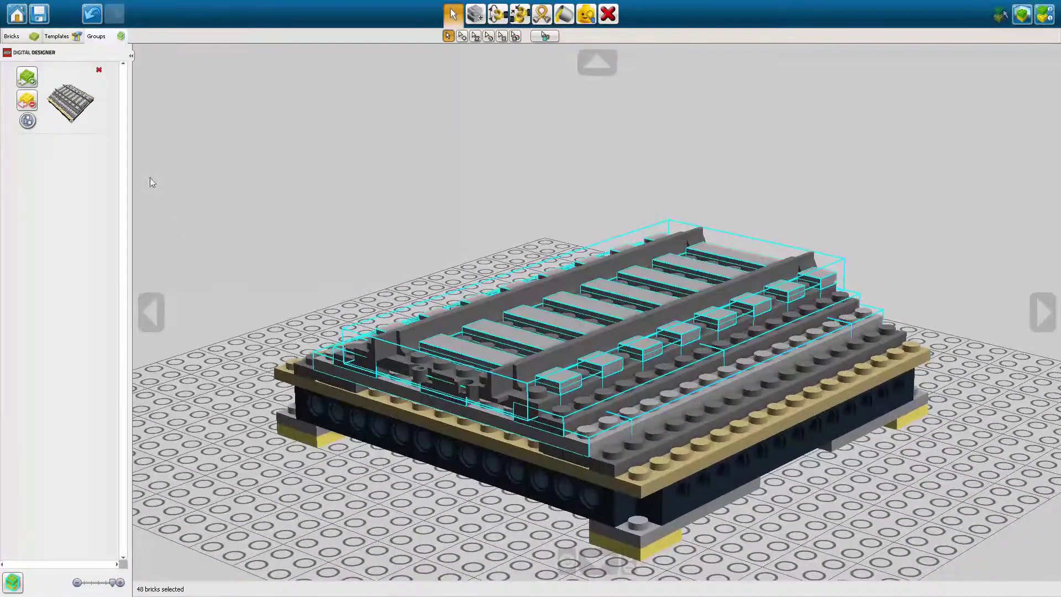
click(27, 120)
click(565, 171)
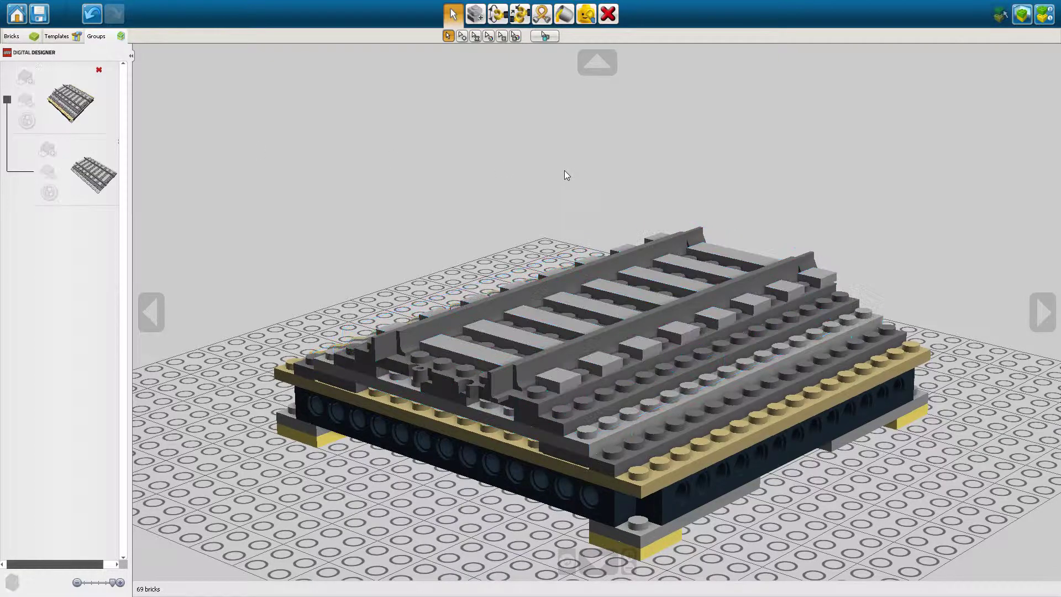
- Lift the track sub-group off the base and set it down on the grid behind the module
click(104, 171)
click(615, 377)
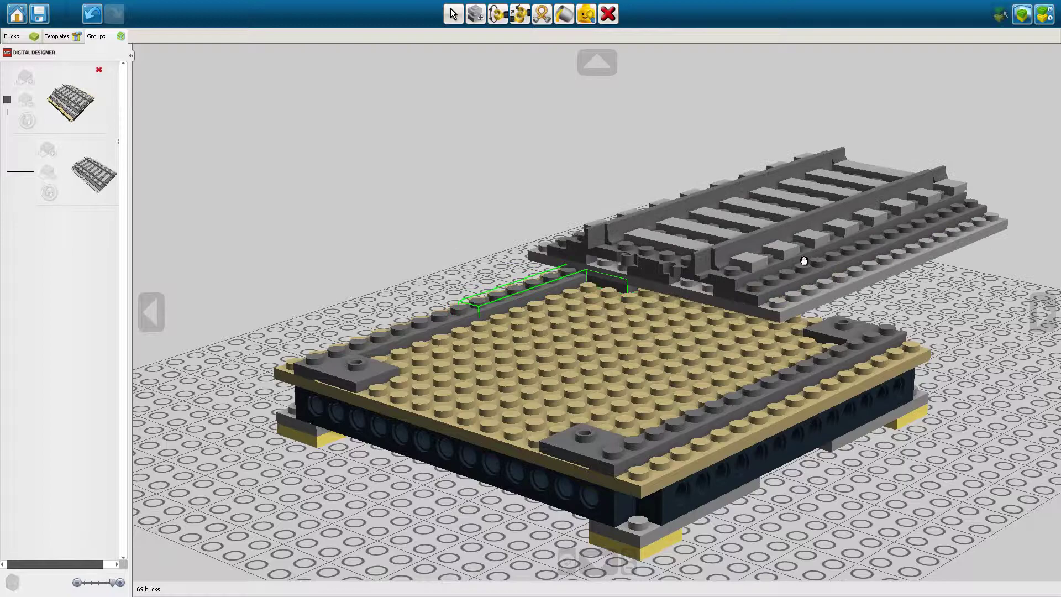
drag(804, 261, 729, 205)
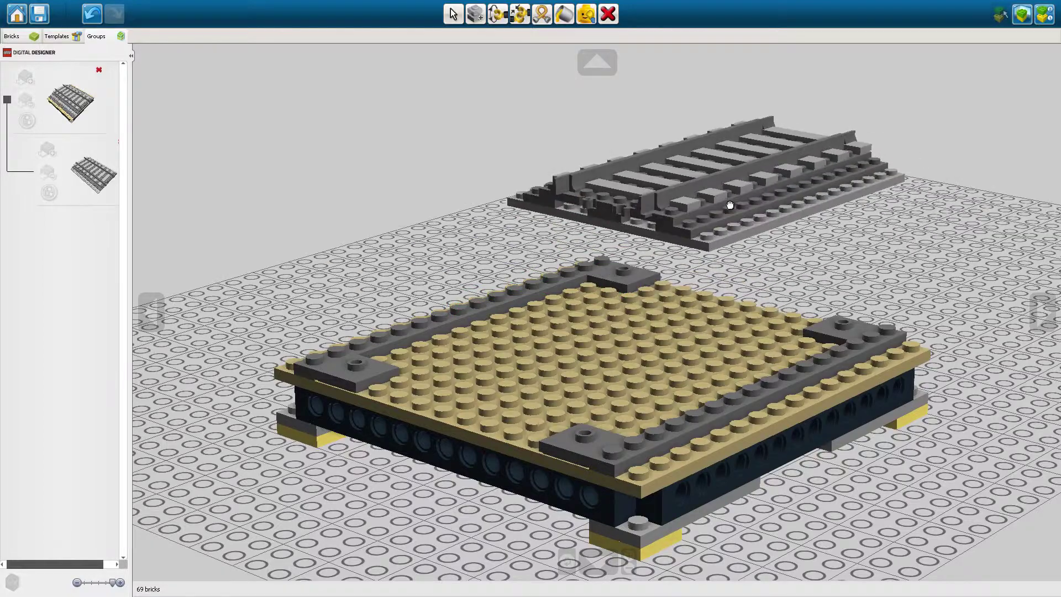
- Select all bricks of the remaining tan base and make them a second sub-group of the module group
click(72, 100)
shift+right_drag(663, 369, 663, 314)
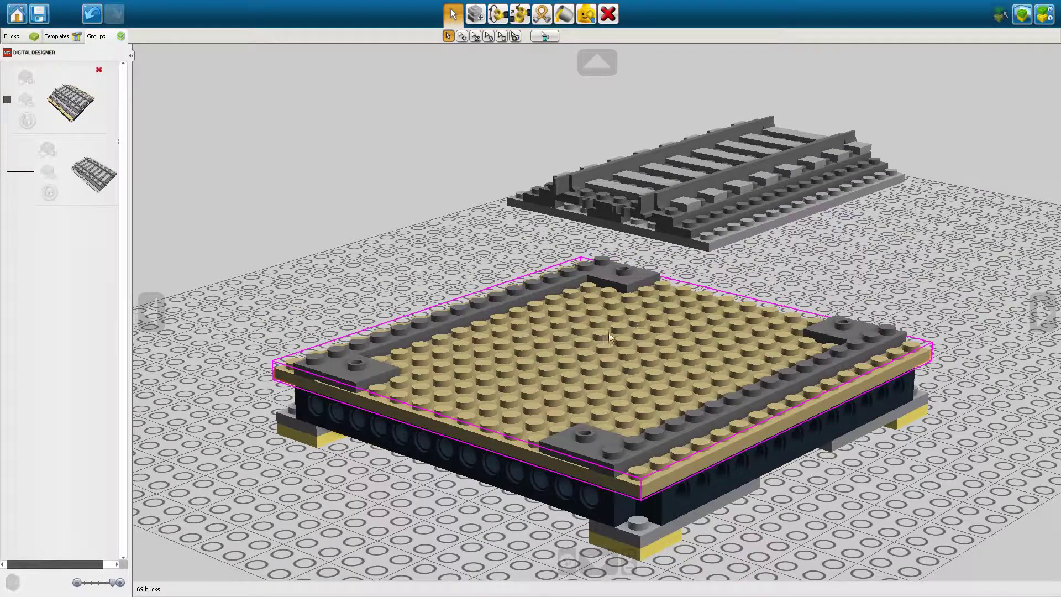
right_drag(599, 343, 657, 346)
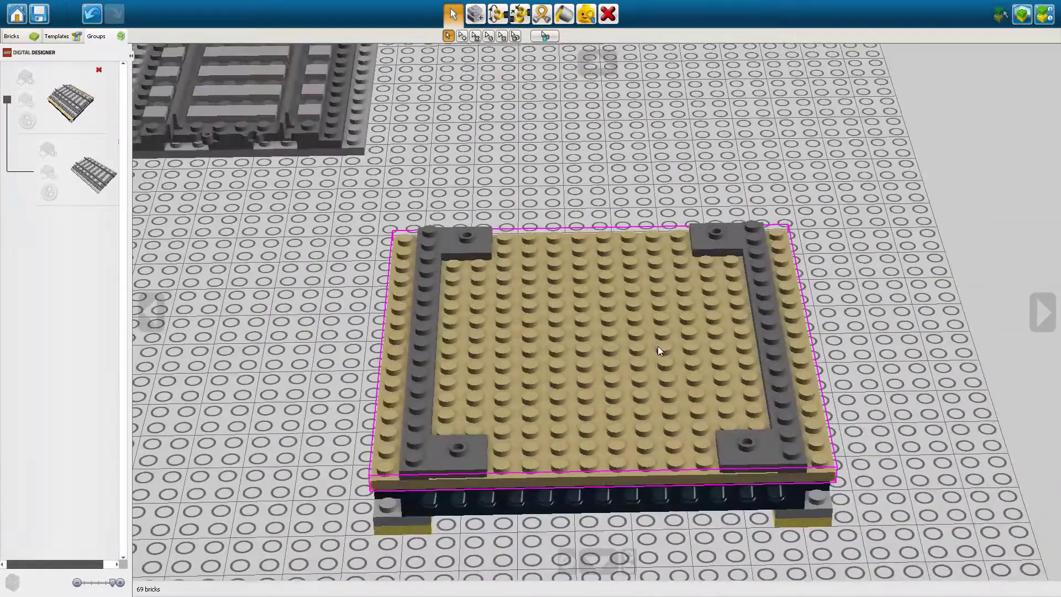
click(459, 242)
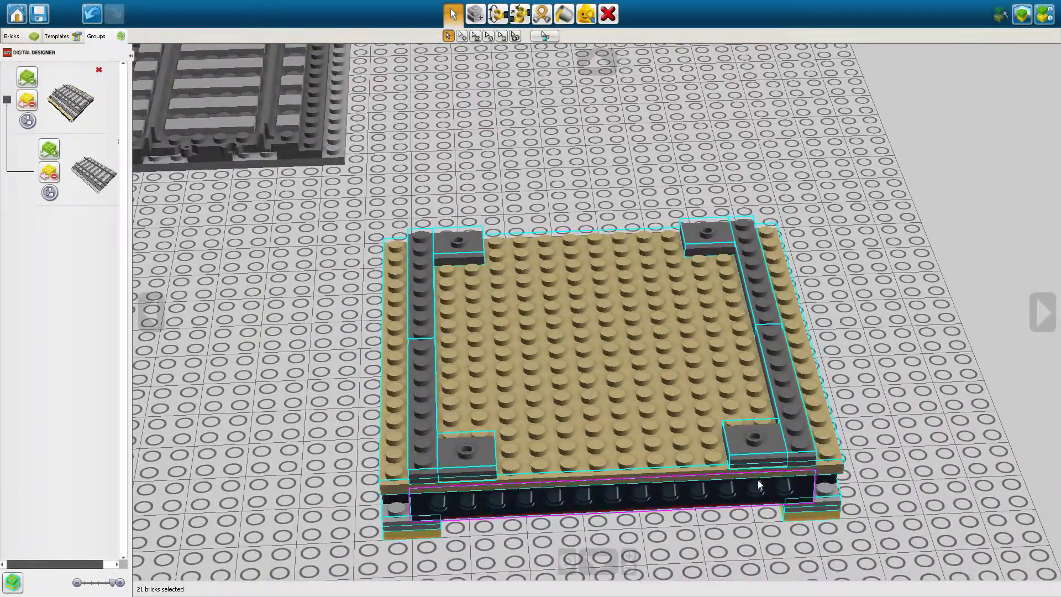
click(29, 123)
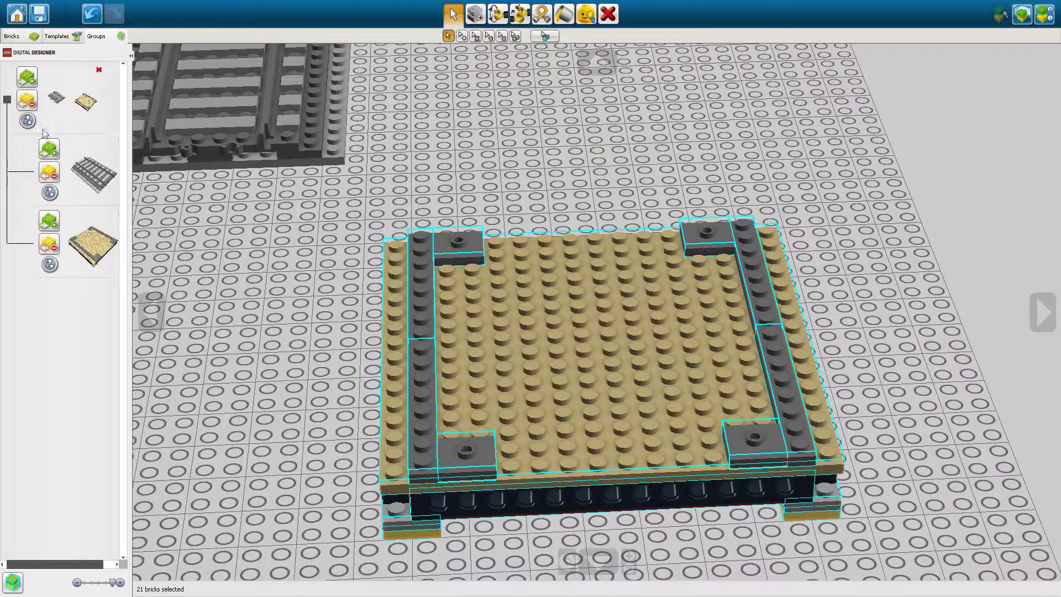
click(628, 145)
- Select the track sub-group and place it back on the base, aligned with the corner plates
click(68, 98)
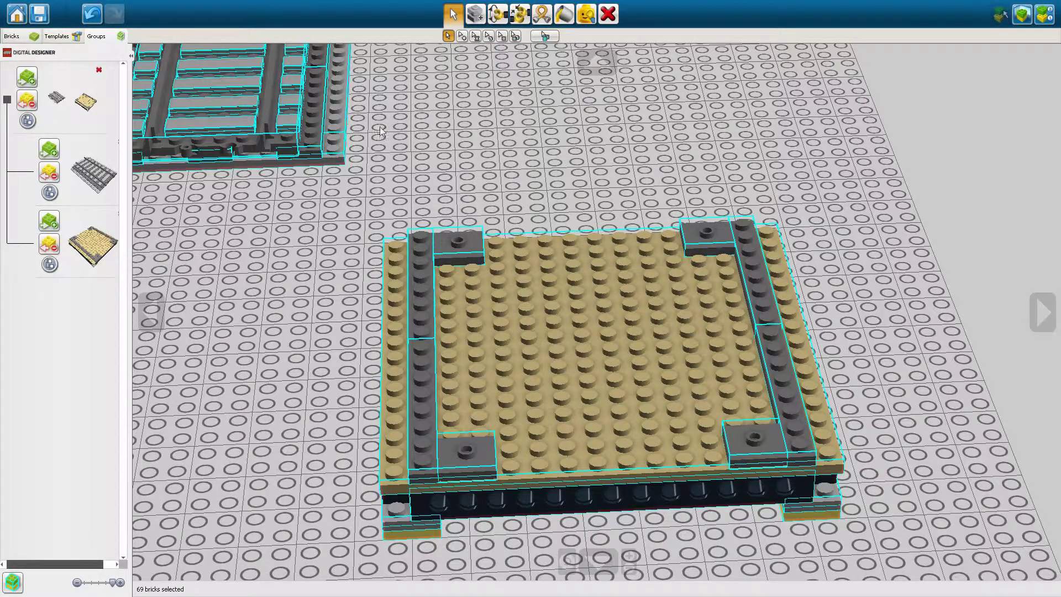
click(345, 145)
click(321, 165)
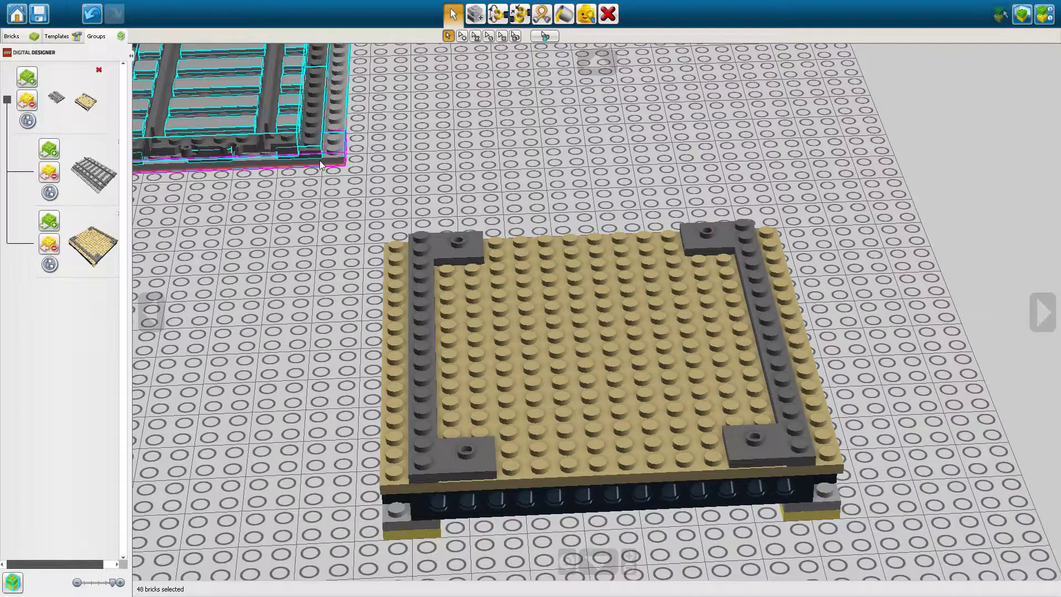
drag(320, 165, 774, 441)
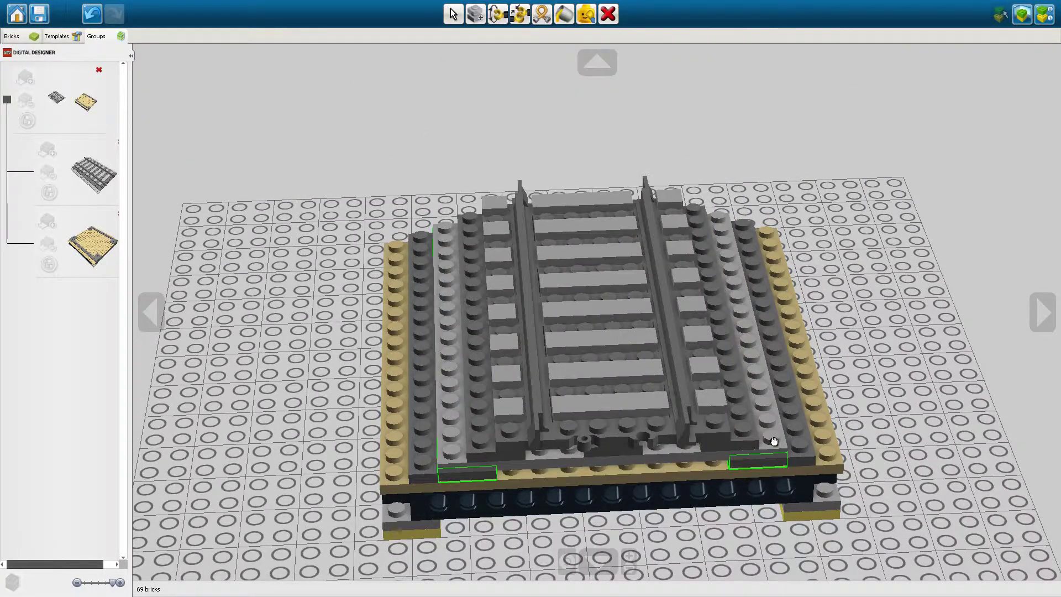
- Remove the front 1x1 flat tile beside the right-hand rail from the track sub-group
click(712, 401)
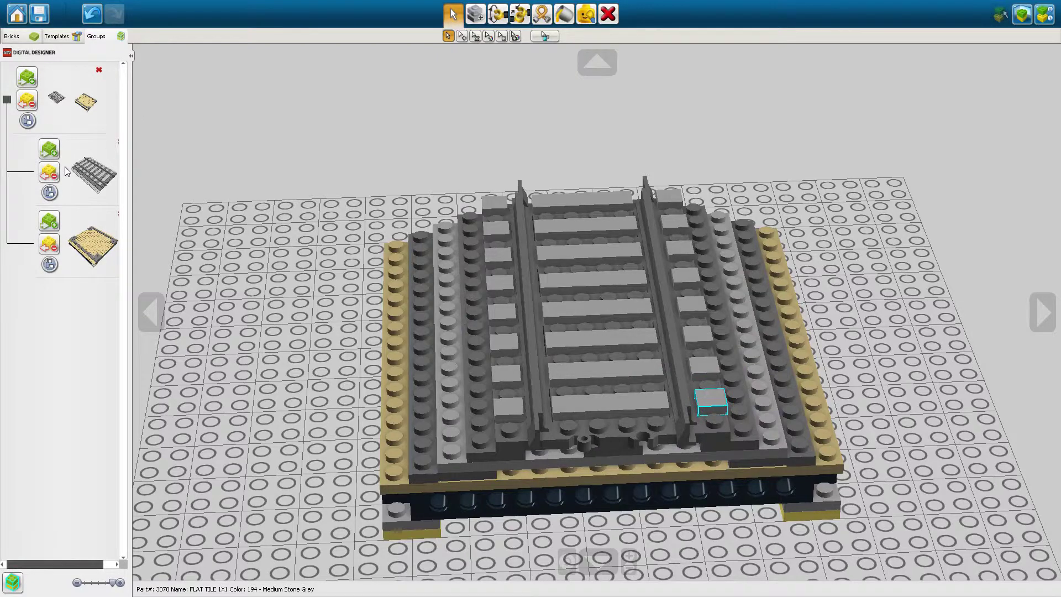
click(53, 178)
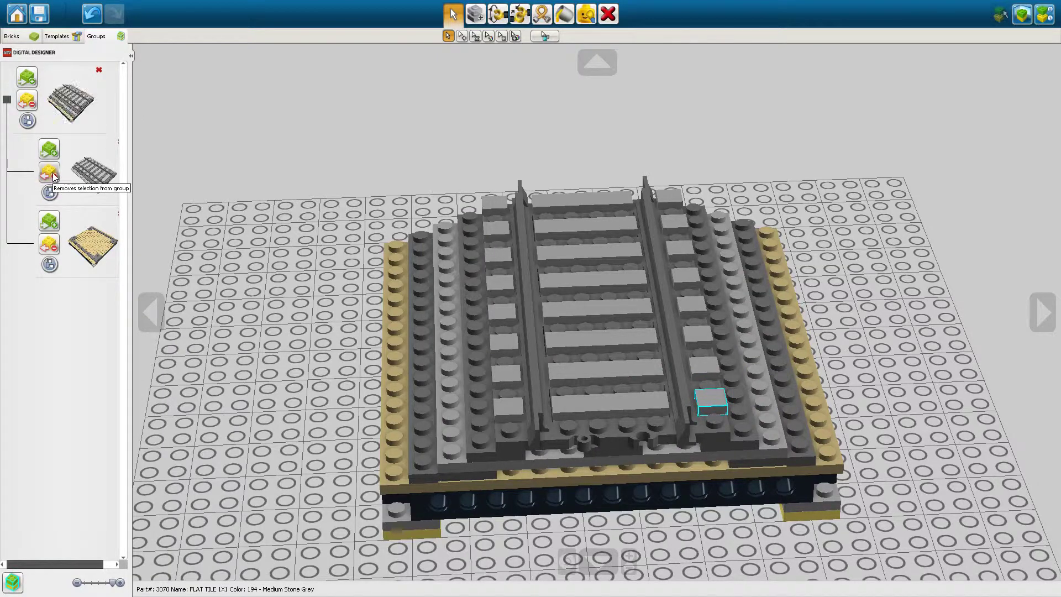
click(330, 119)
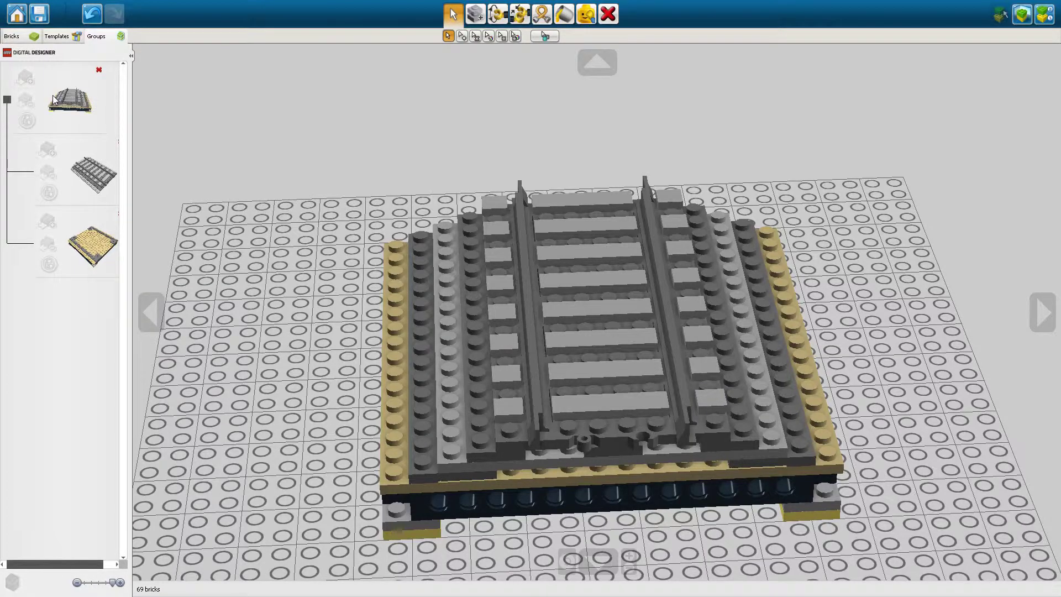
- Save the grouped track module and start a new, empty model
right_drag(650, 311, 605, 278)
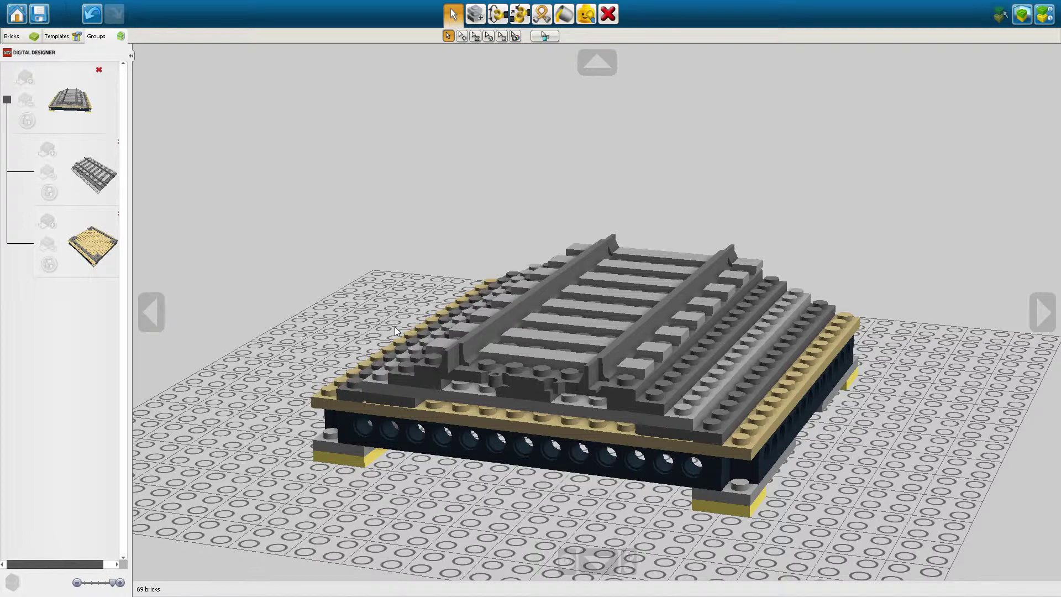
key(ctrl+s)
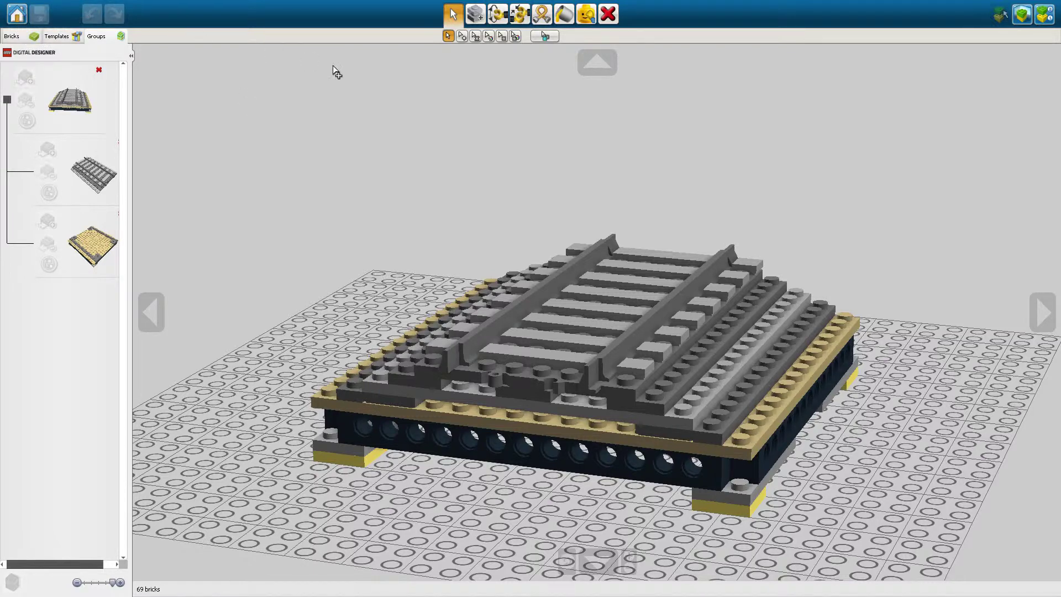
key(ctrl+n)
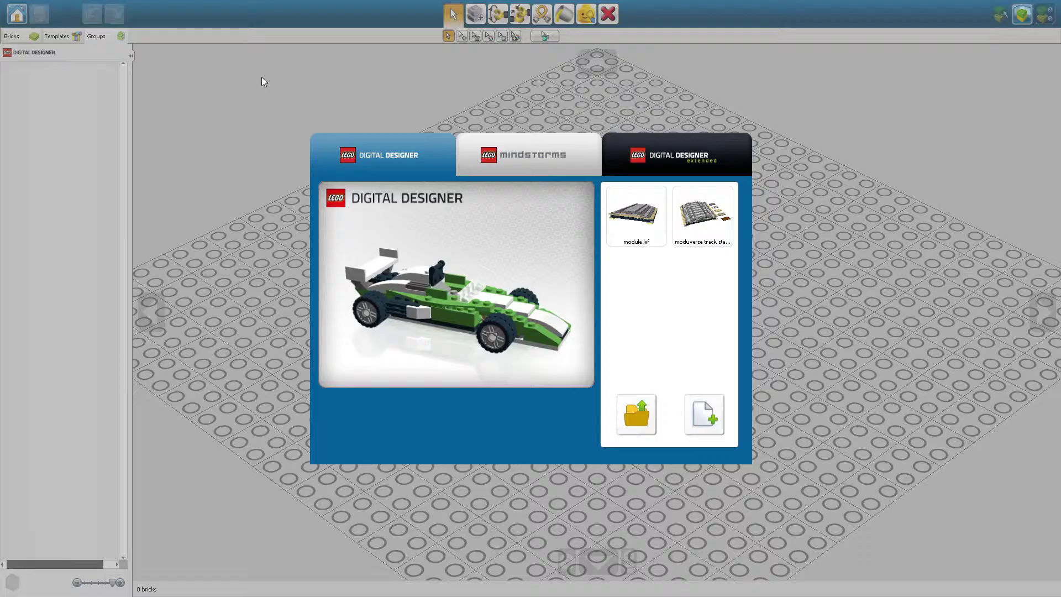
click(706, 410)
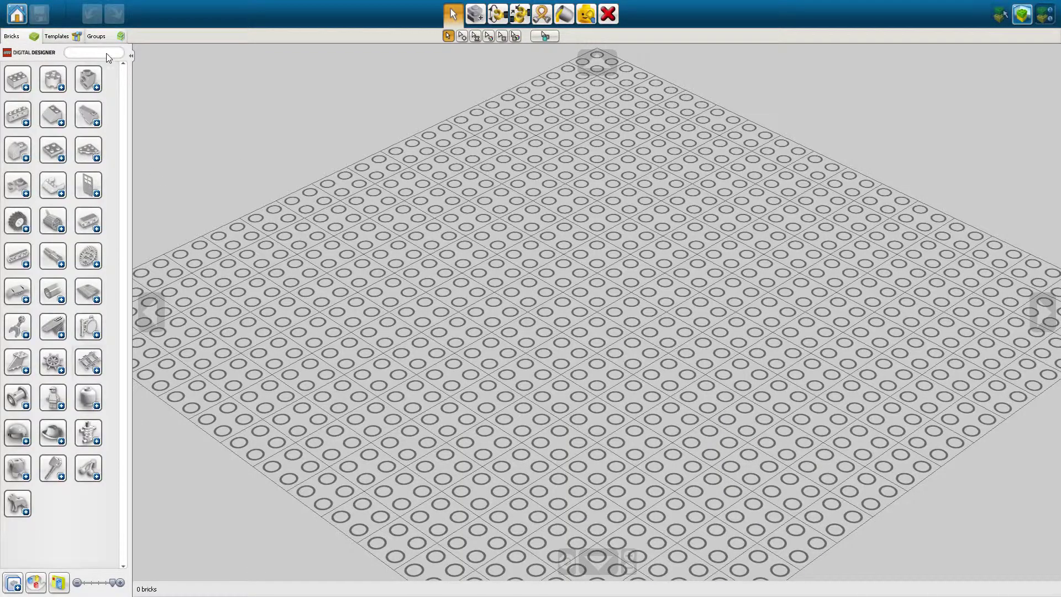
- Search the bricks for 32x32 and place a dark stone grey 32x32 base plate on the grid
text(2x32)
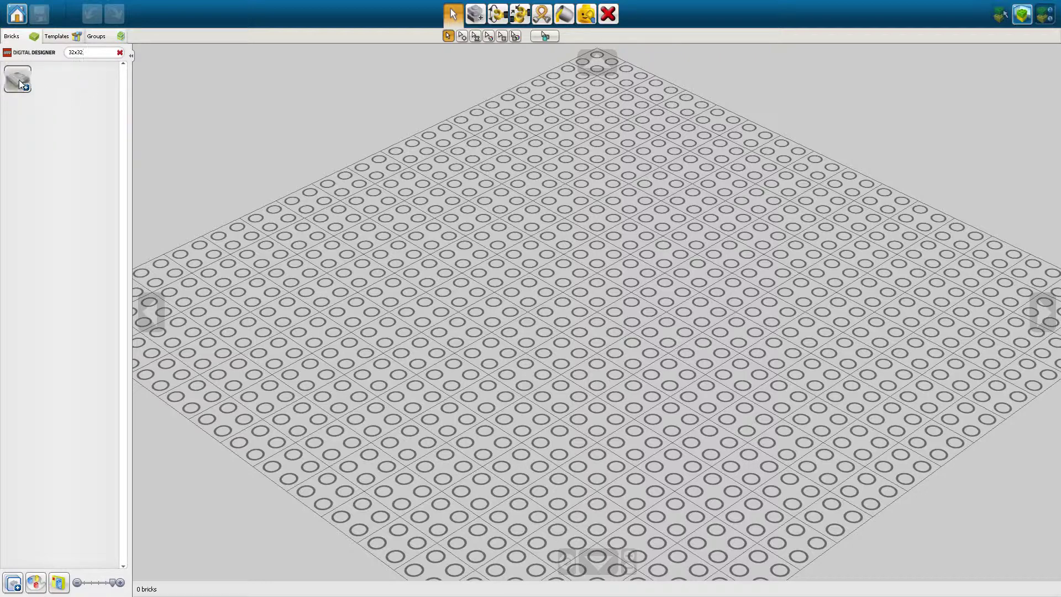
click(69, 79)
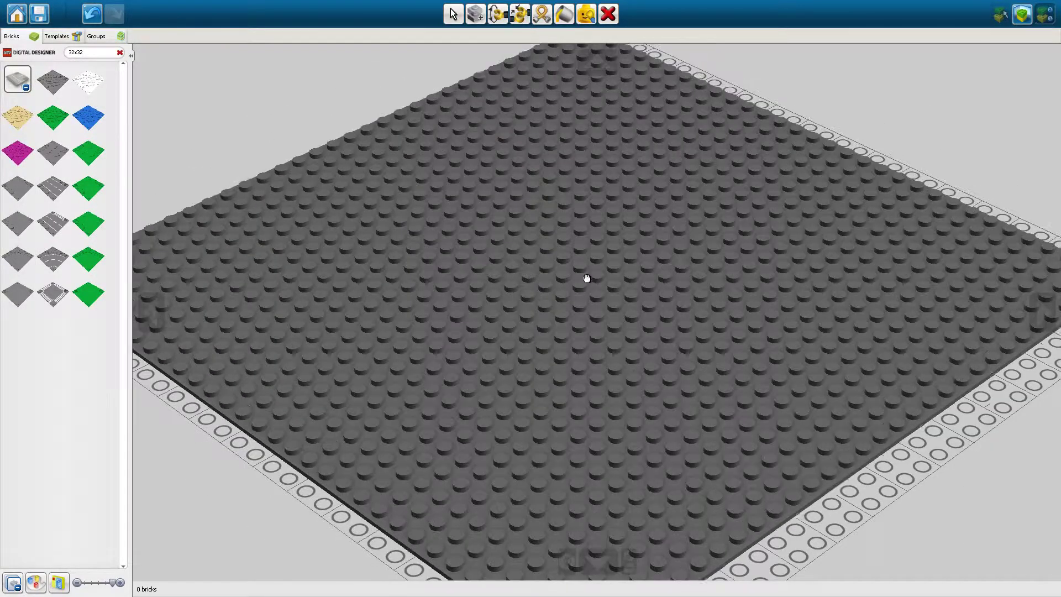
click(625, 286)
scroll(664, 287, down, 5)
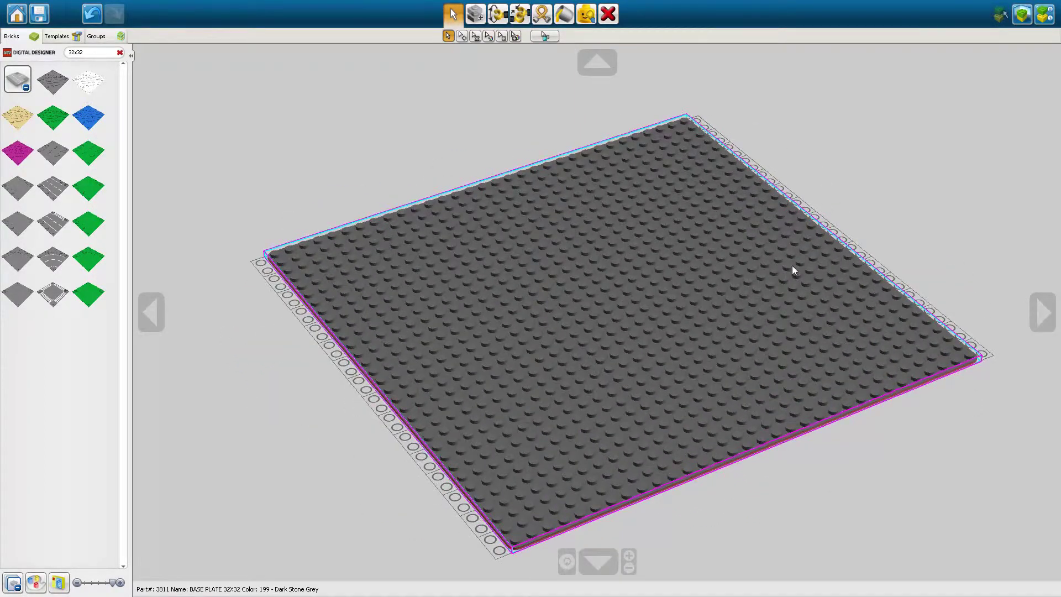
click(835, 198)
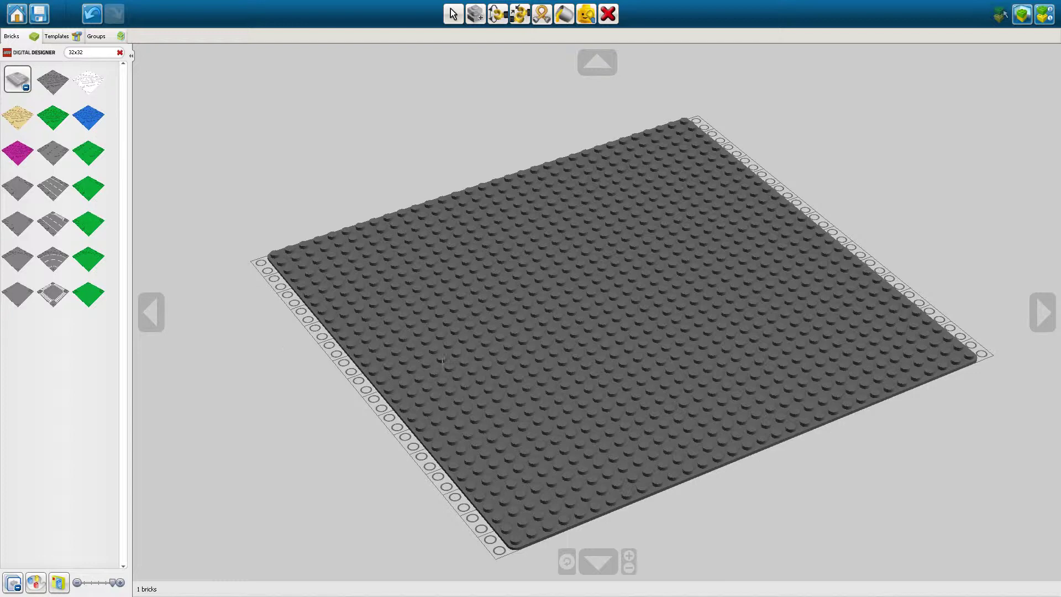
- Bring in two copies of the grouped track module and place them side by side near the base plate
key(ctrl+v)
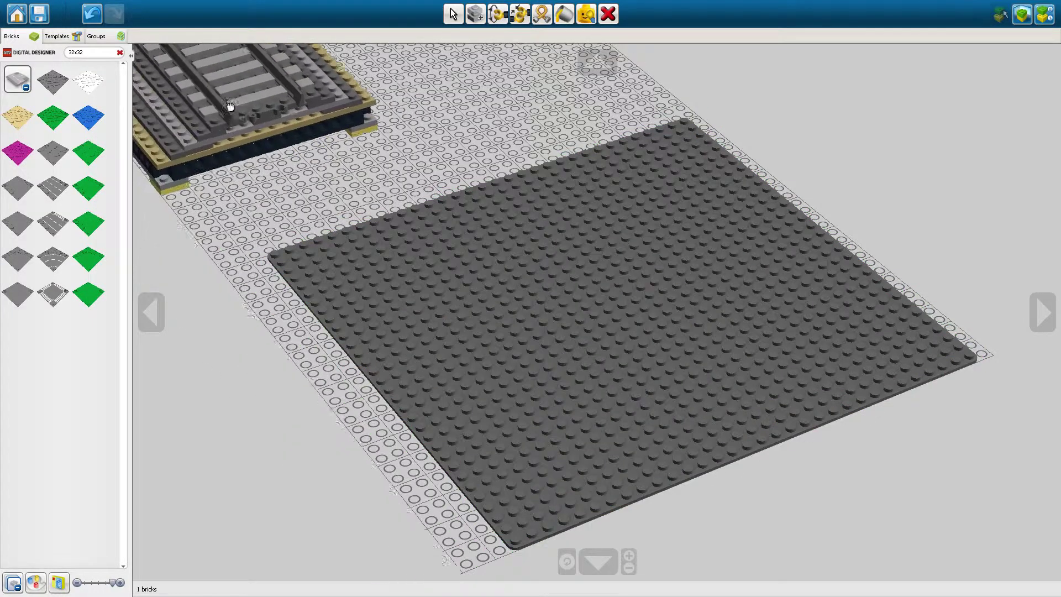
click(396, 105)
click(96, 36)
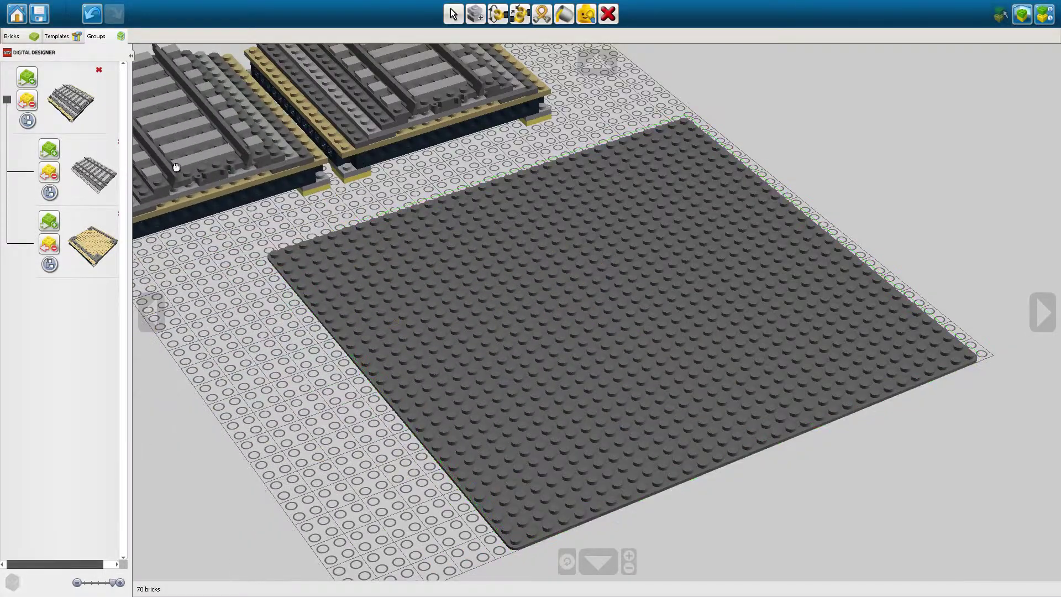
click(178, 171)
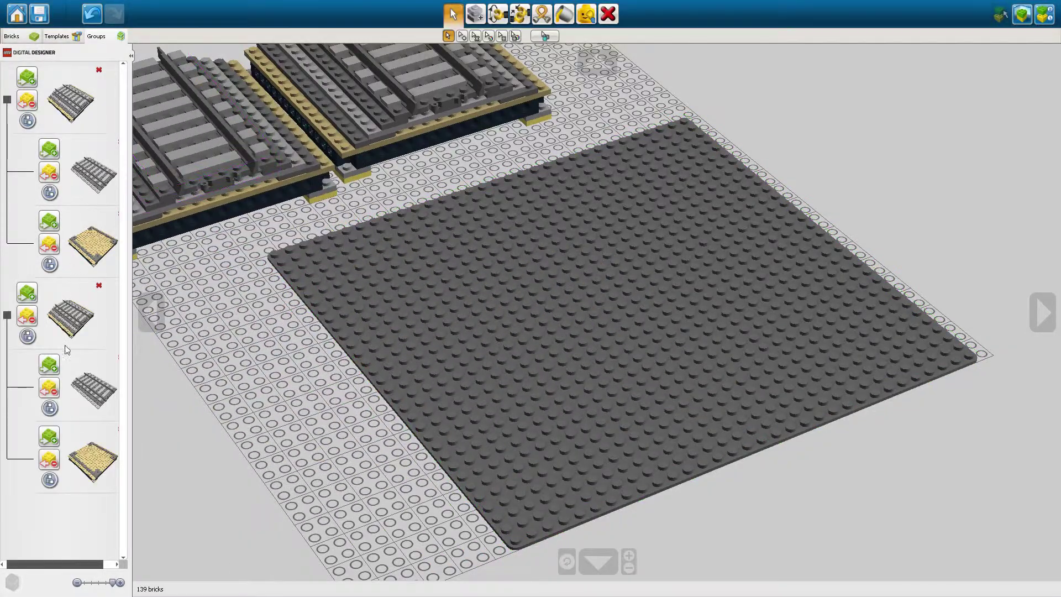
- Select the second track module group and align it end to end with the first module so the rails continue
scroll(300, 147, down, 1)
right_click(301, 147)
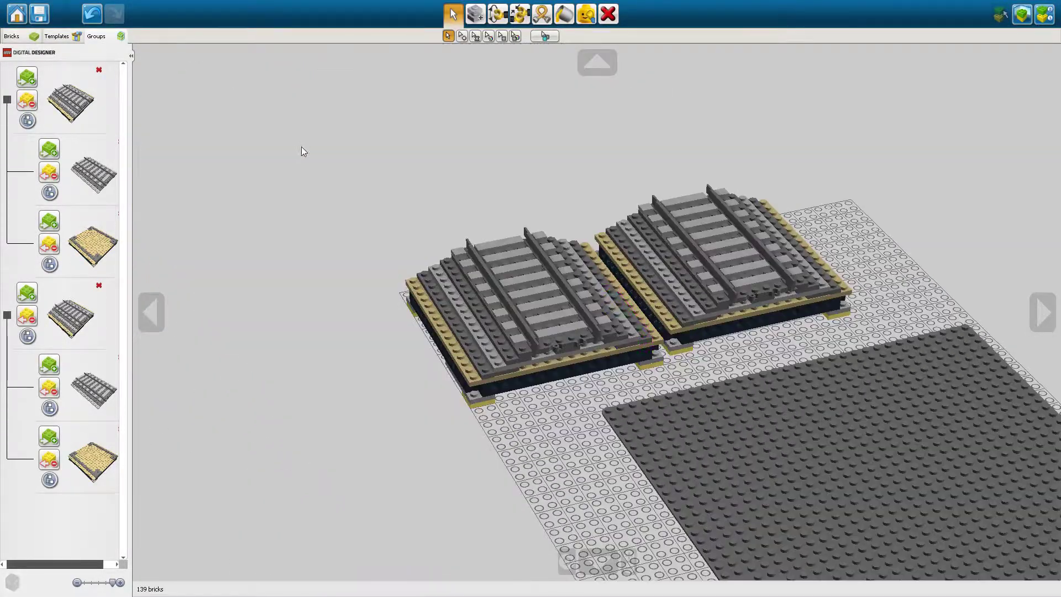
right_drag(567, 234, 721, 282)
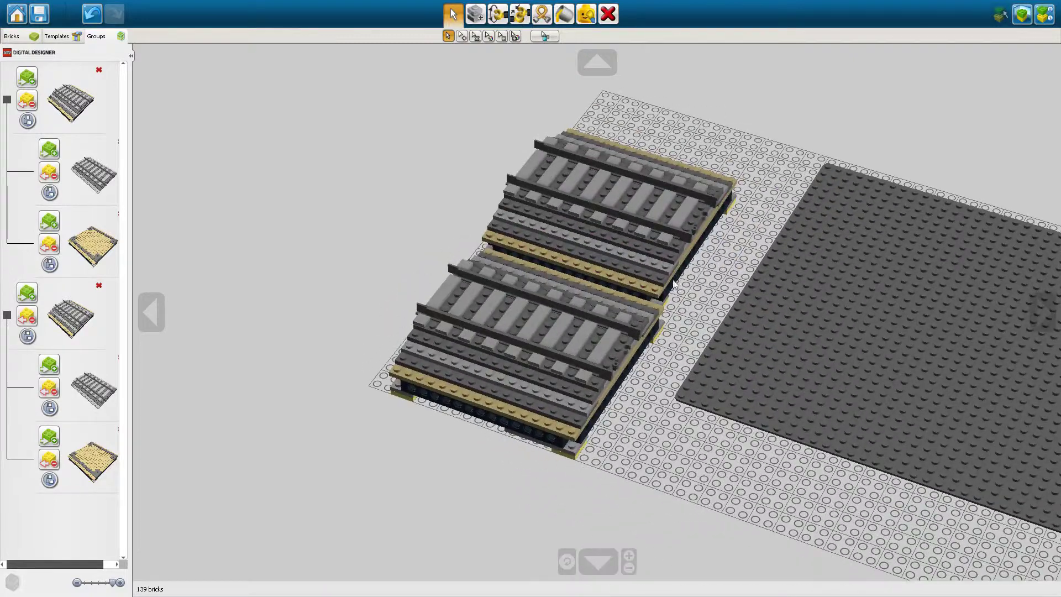
click(75, 327)
drag(534, 325, 437, 133)
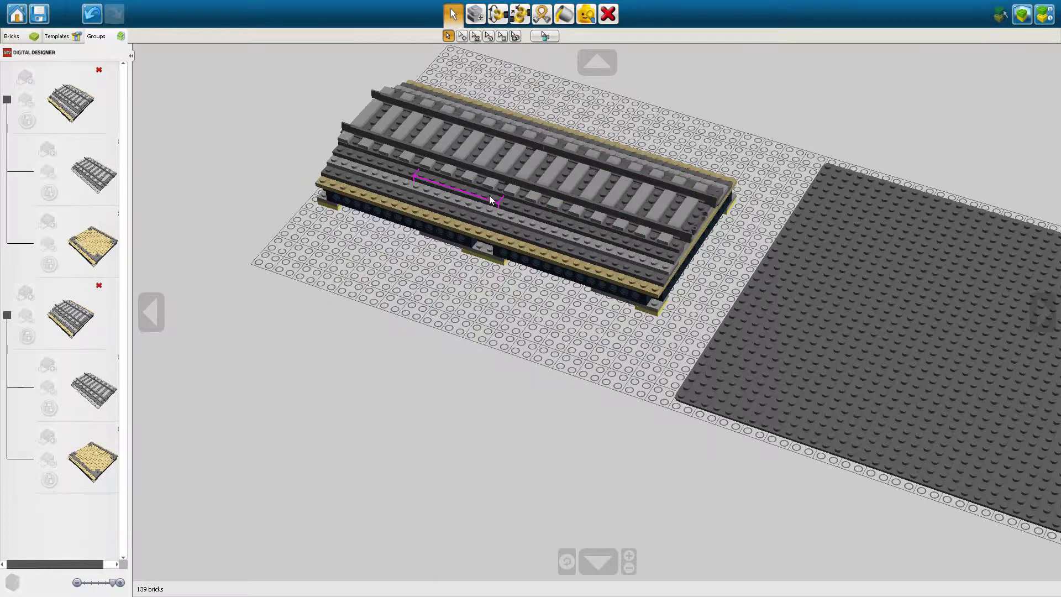
right_drag(489, 194, 332, 276)
- Move the track sub-groups off both bases onto the grid, and place the first module's track back on its base
click(92, 390)
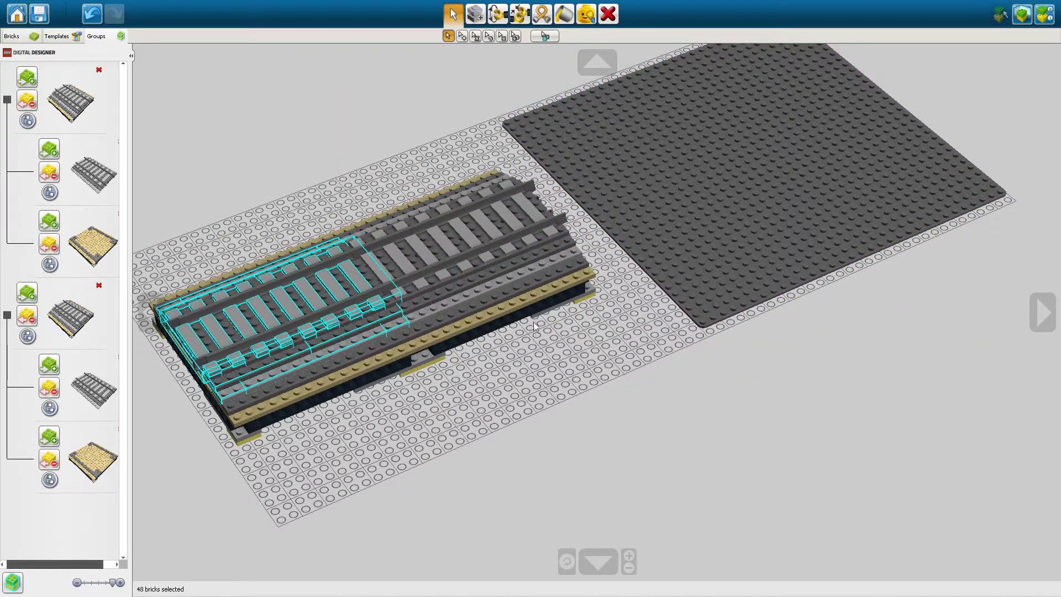
drag(373, 307, 267, 148)
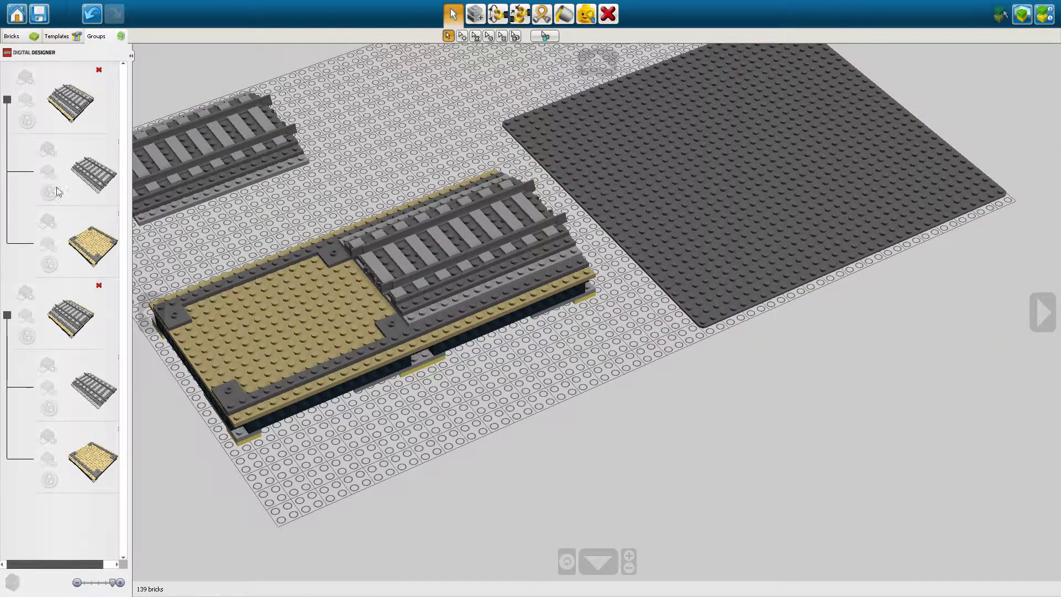
click(395, 282)
drag(396, 282, 375, 134)
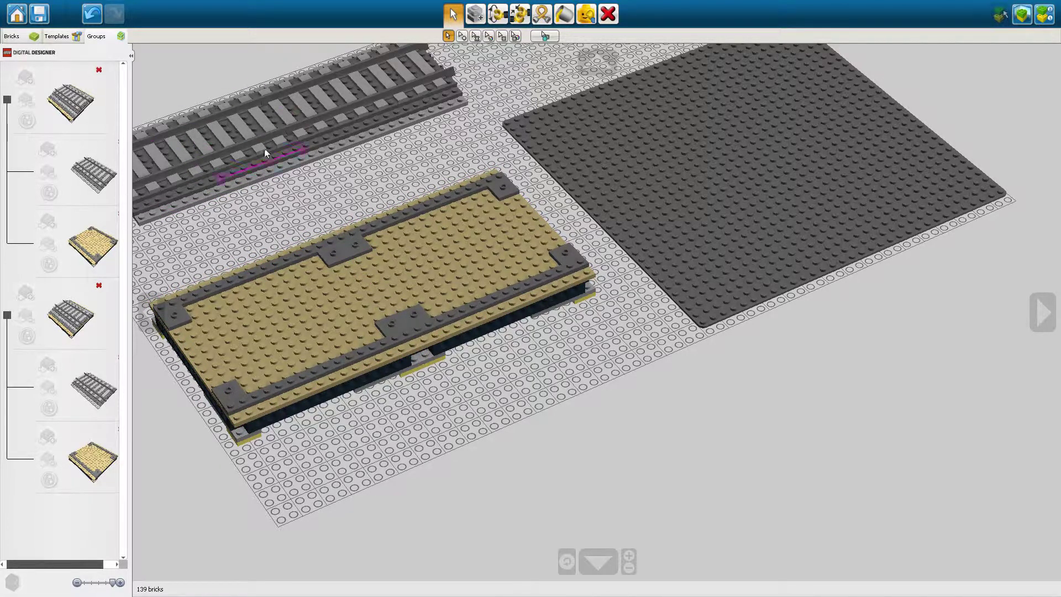
click(93, 181)
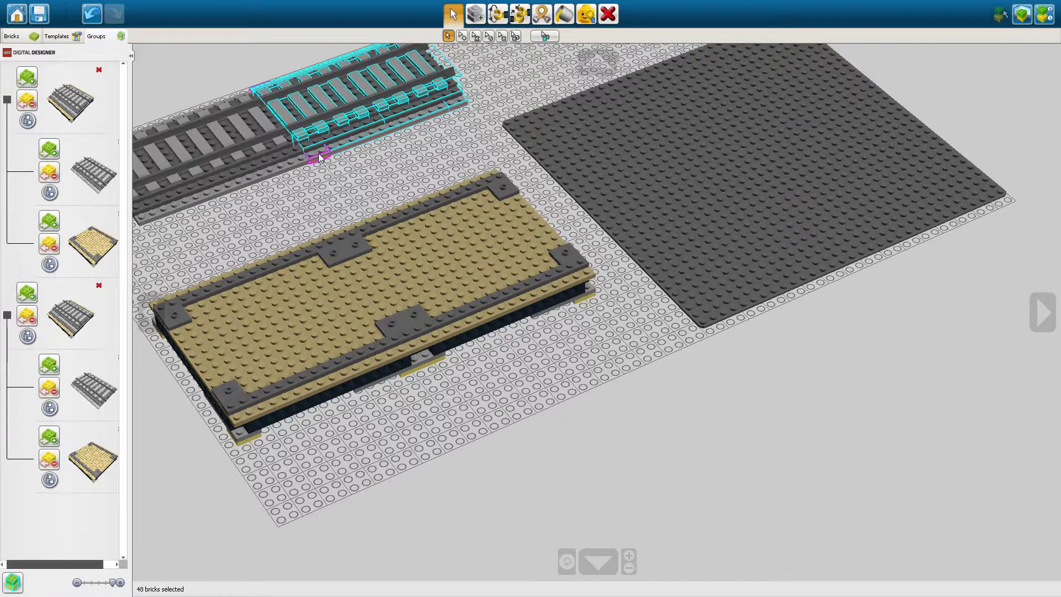
drag(321, 156, 417, 318)
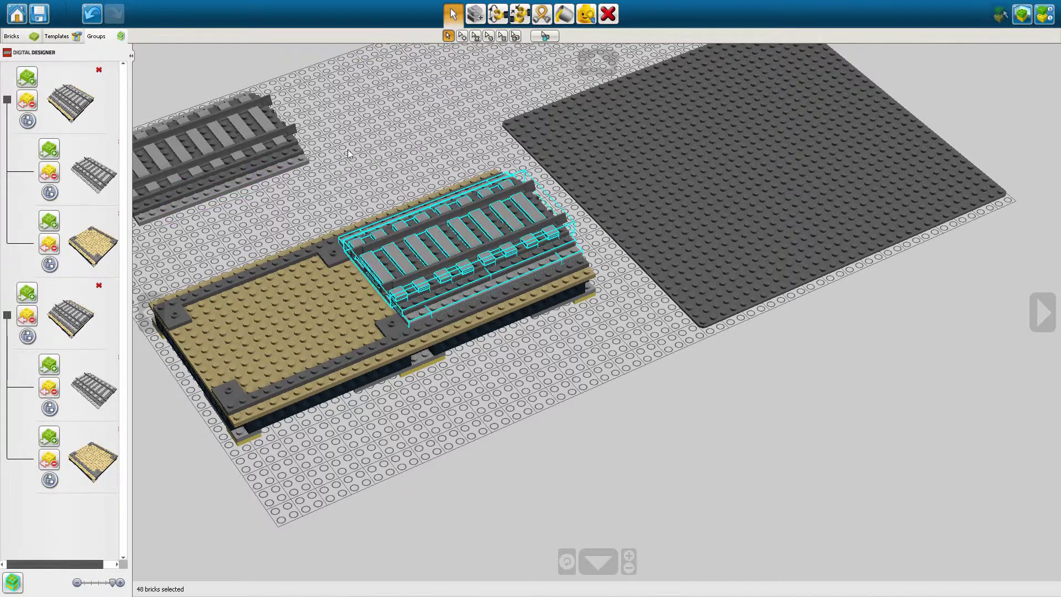
- Try deleting the second module's track sub-group from its group without deleting the bricks, and undo the deletion
click(95, 376)
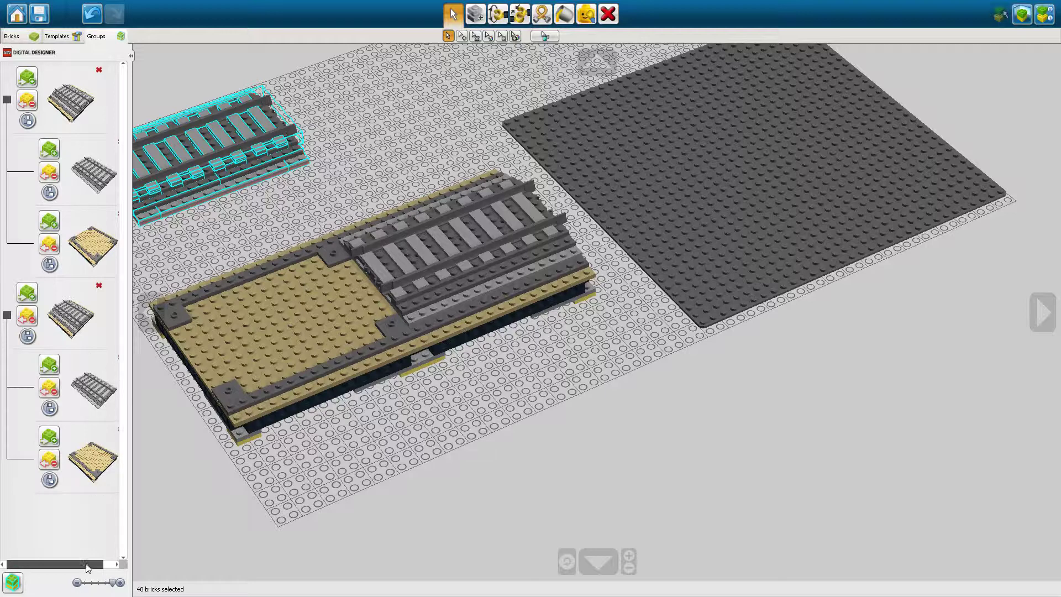
drag(86, 565, 128, 564)
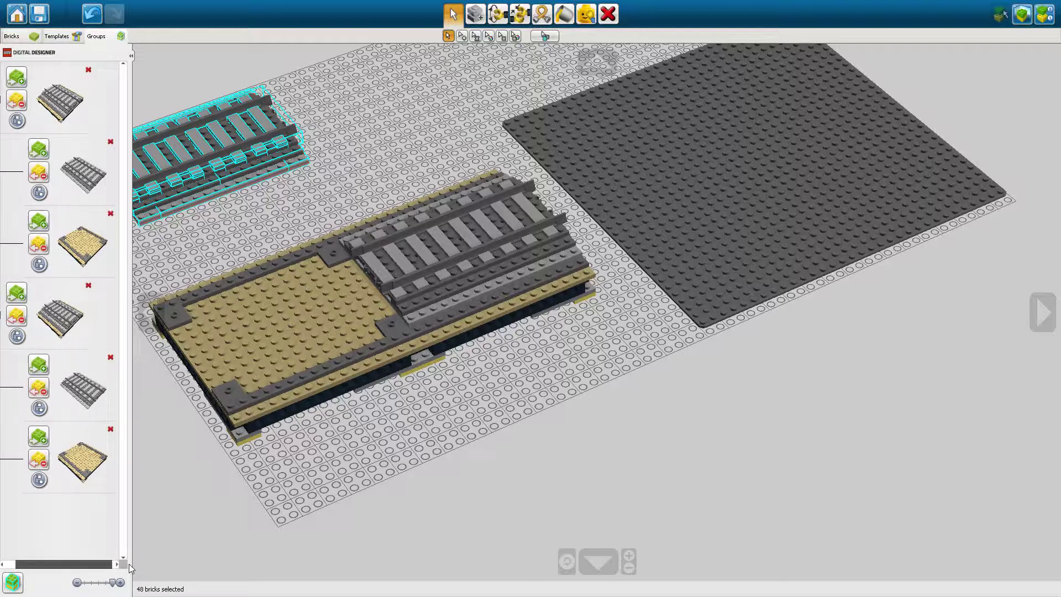
click(111, 358)
key(Return)
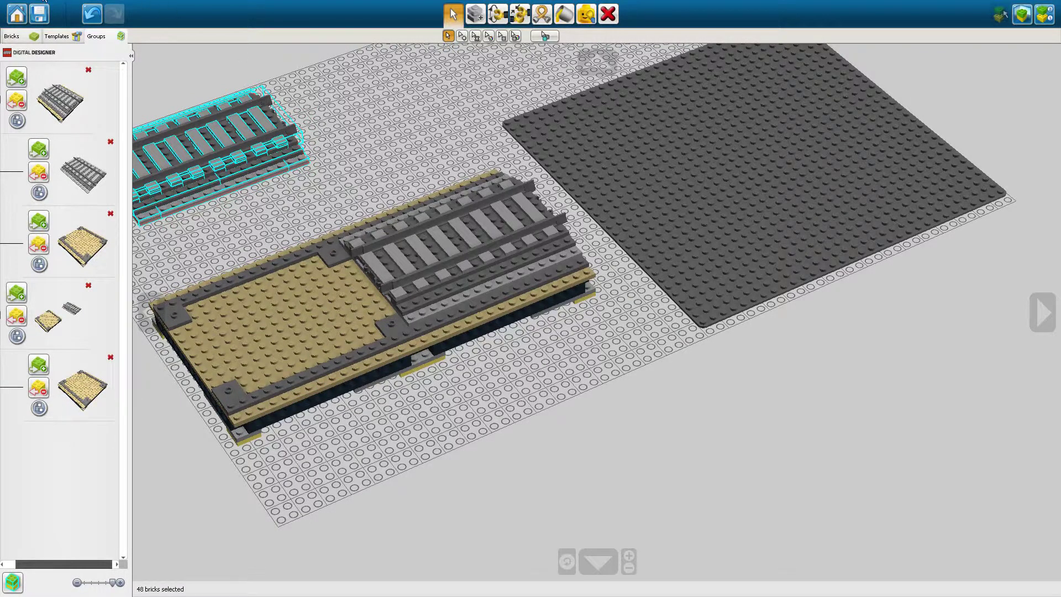
key(ctrl+z)
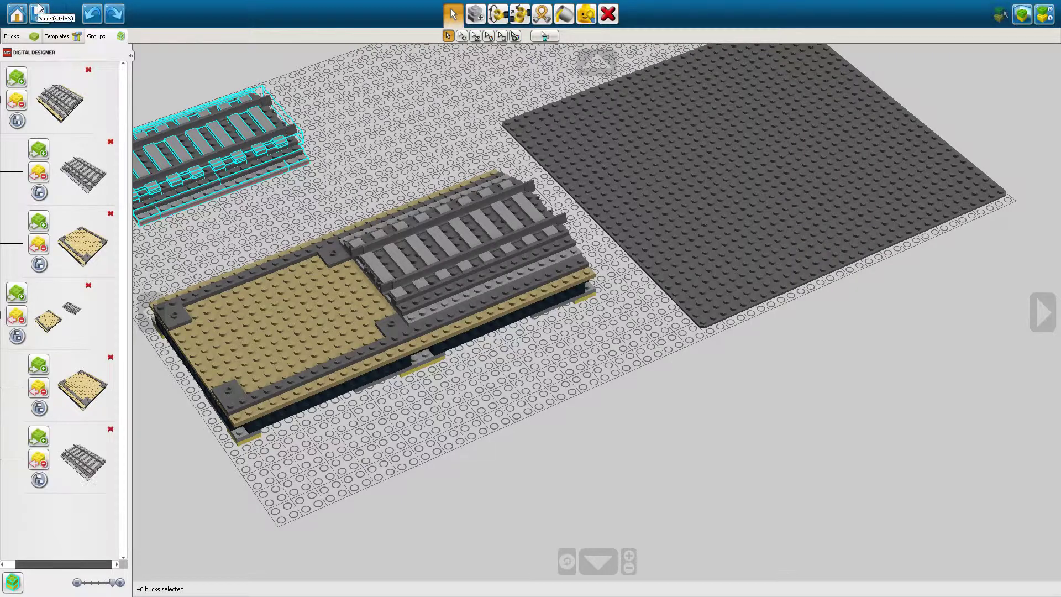
- Try deleting the bricks of the detached track sub-group twice, undoing the deletion each time
click(474, 174)
click(91, 461)
key(Delete)
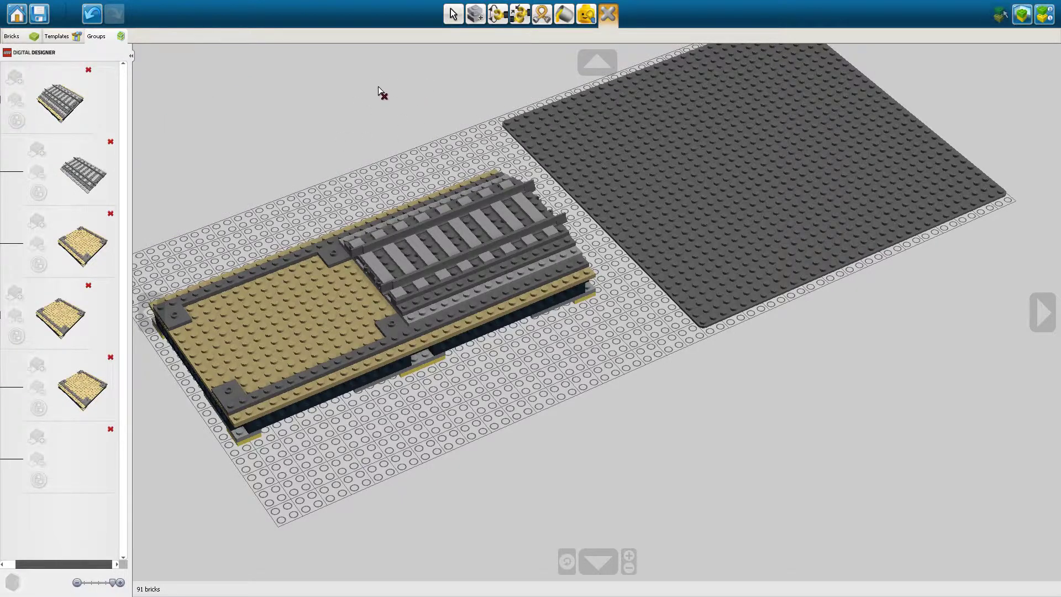
key(v)
key(ctrl+z)
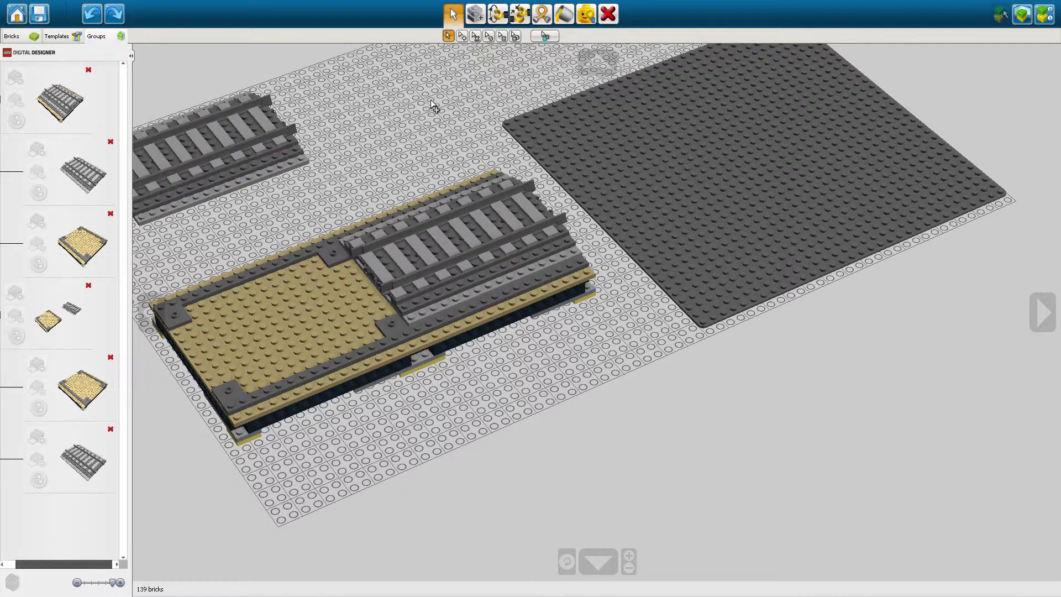
click(94, 475)
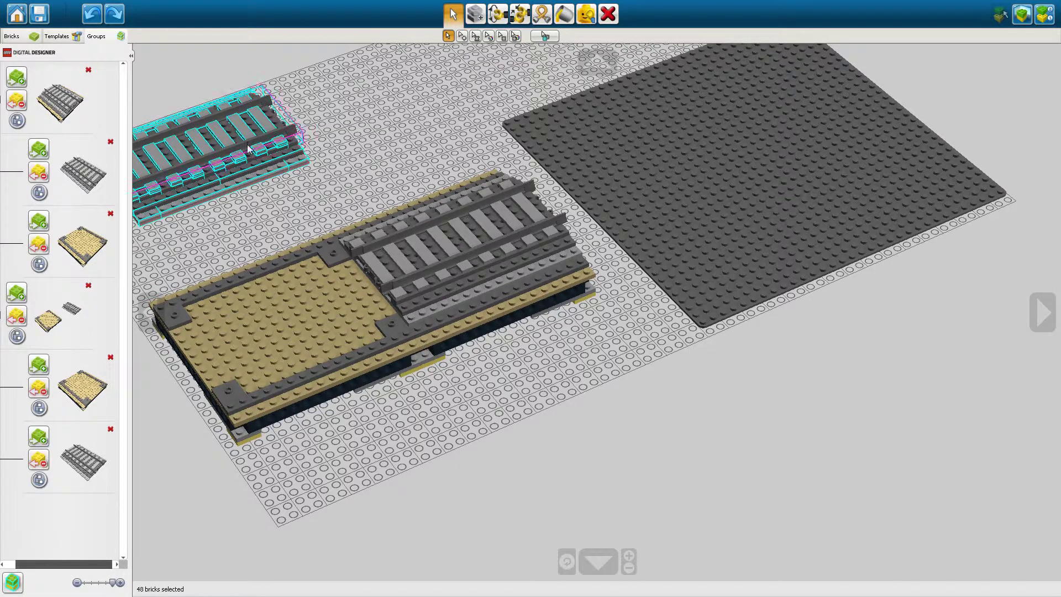
click(611, 19)
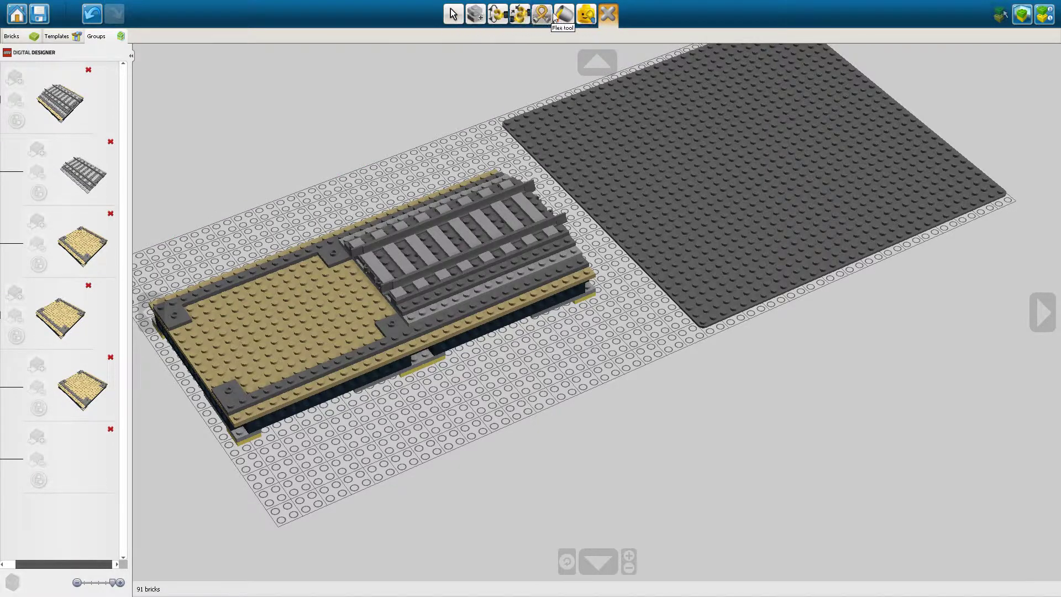
key(ctrl+z)
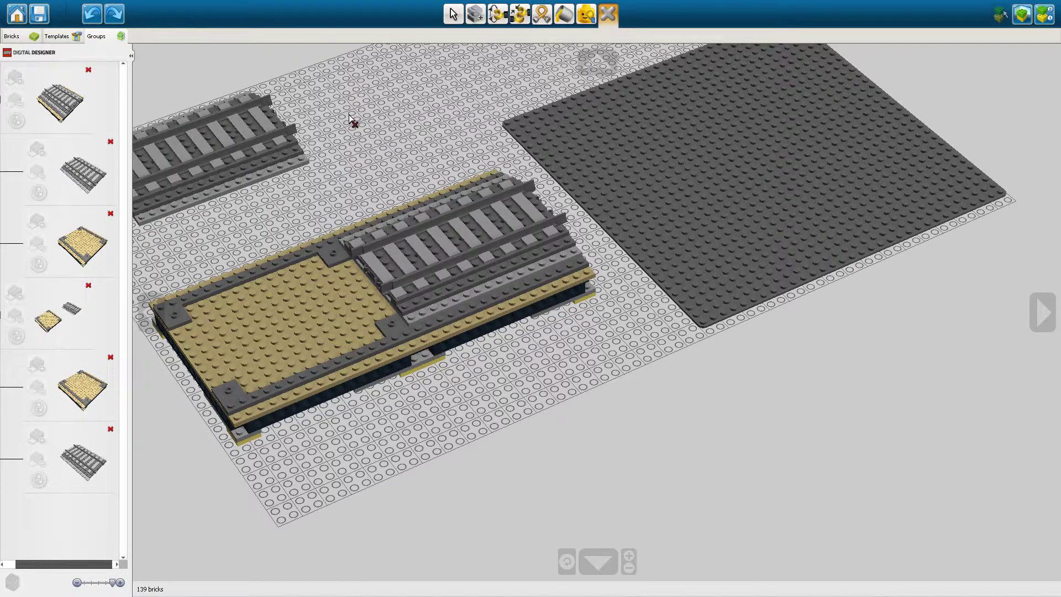
- Delete the bricks of the second module's detached track and remove their emptied sub-group
key(v)
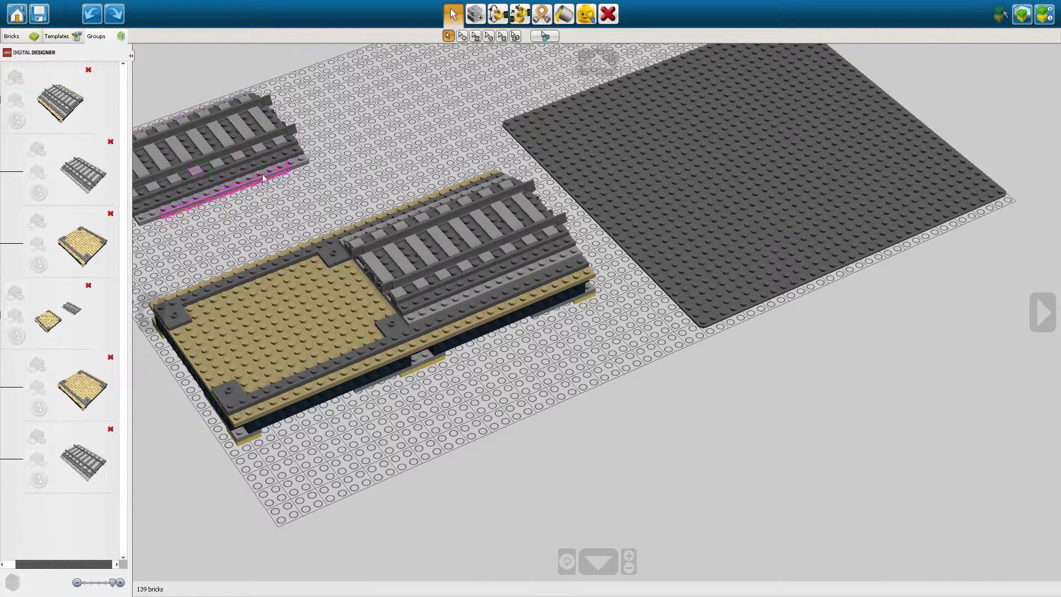
click(88, 454)
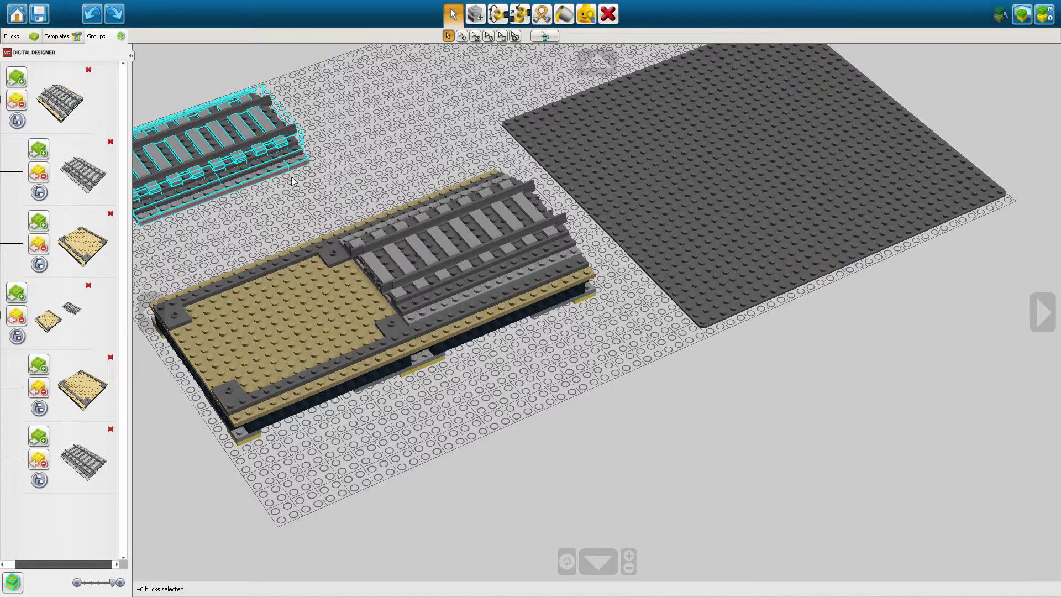
key(Delete)
click(111, 429)
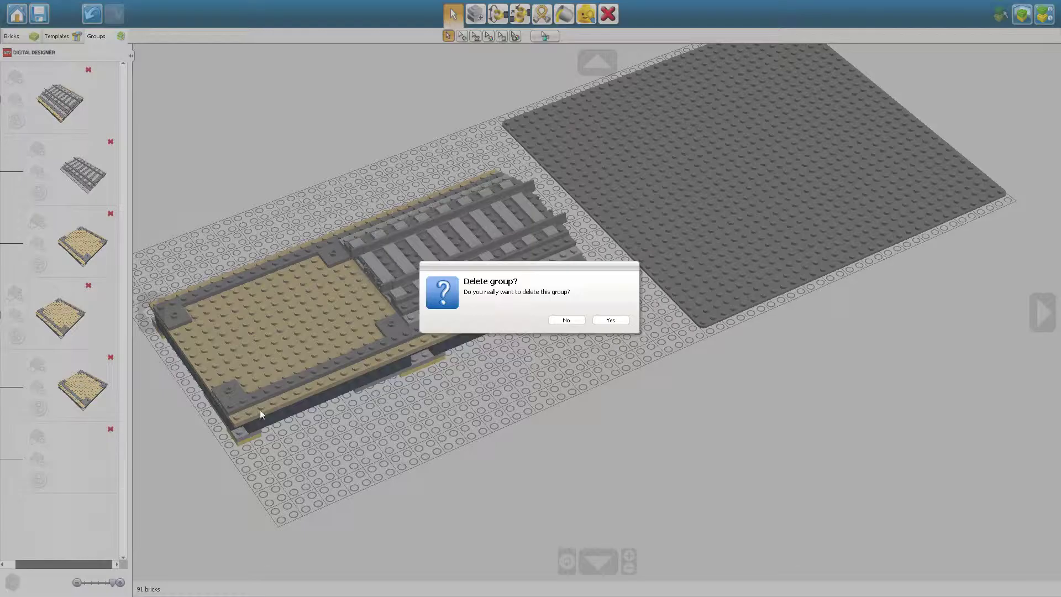
key(Return)
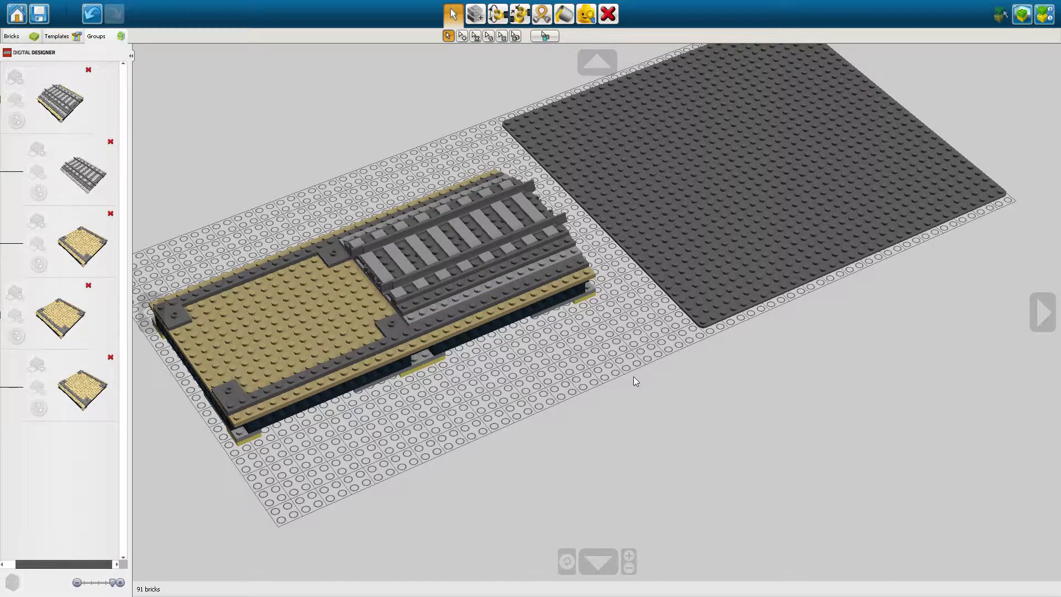
- Clear the 32x32 brick search and switch to the Digital Designer Extended theme
click(12, 36)
text(32x32)
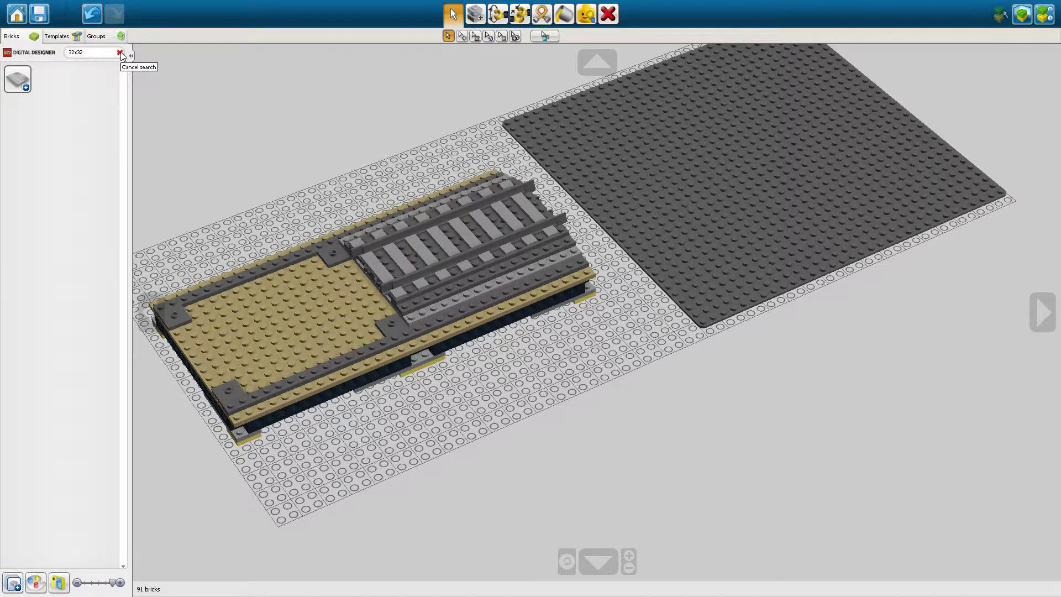
click(119, 53)
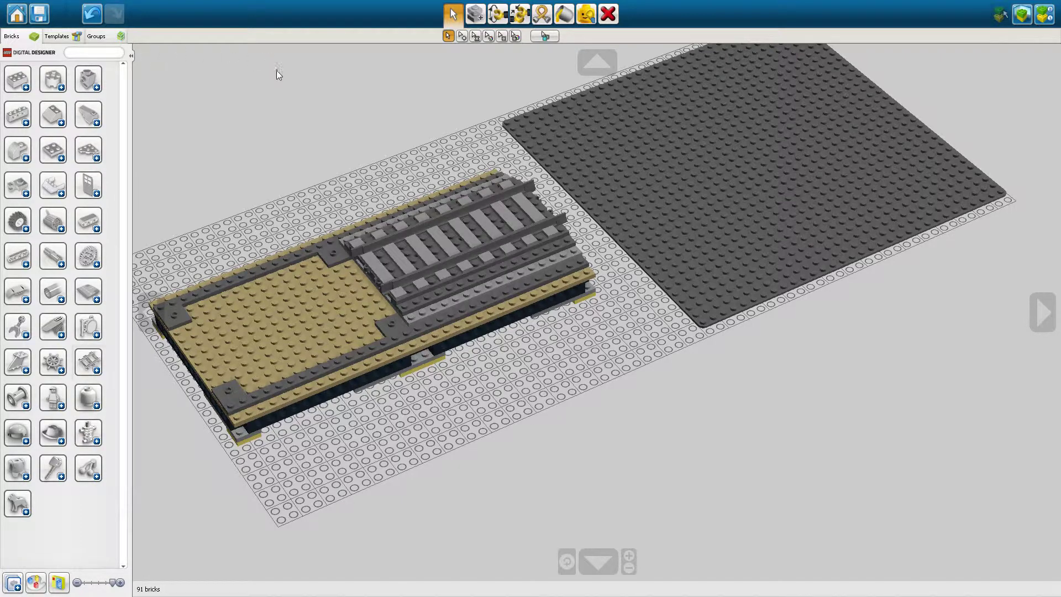
key(ctrl+3)
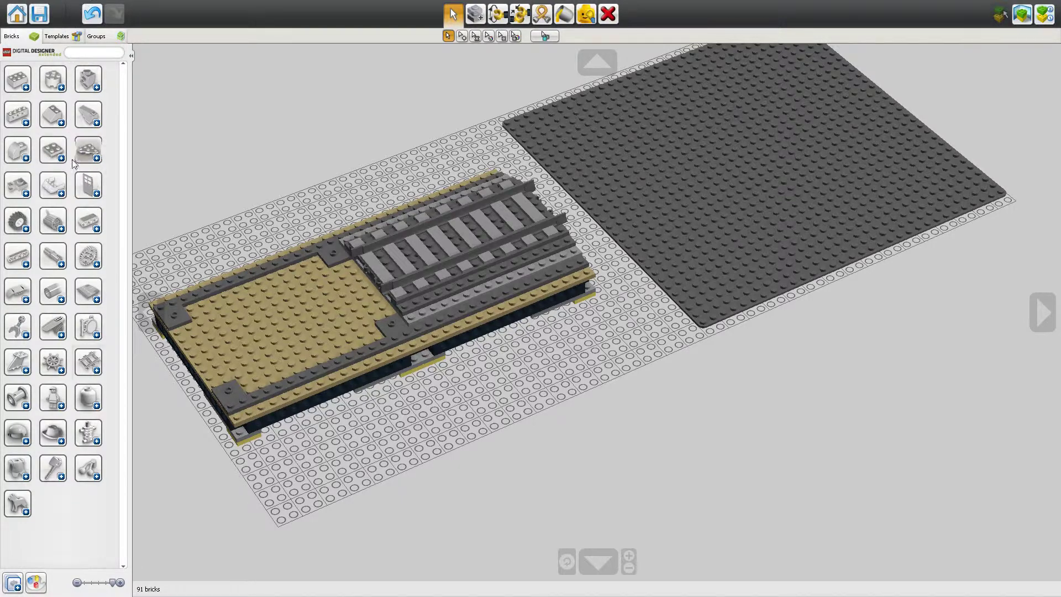
- Find the right points train track among the bricks, rotate it and place it on the bare base, aligned with the existing rails
click(100, 222)
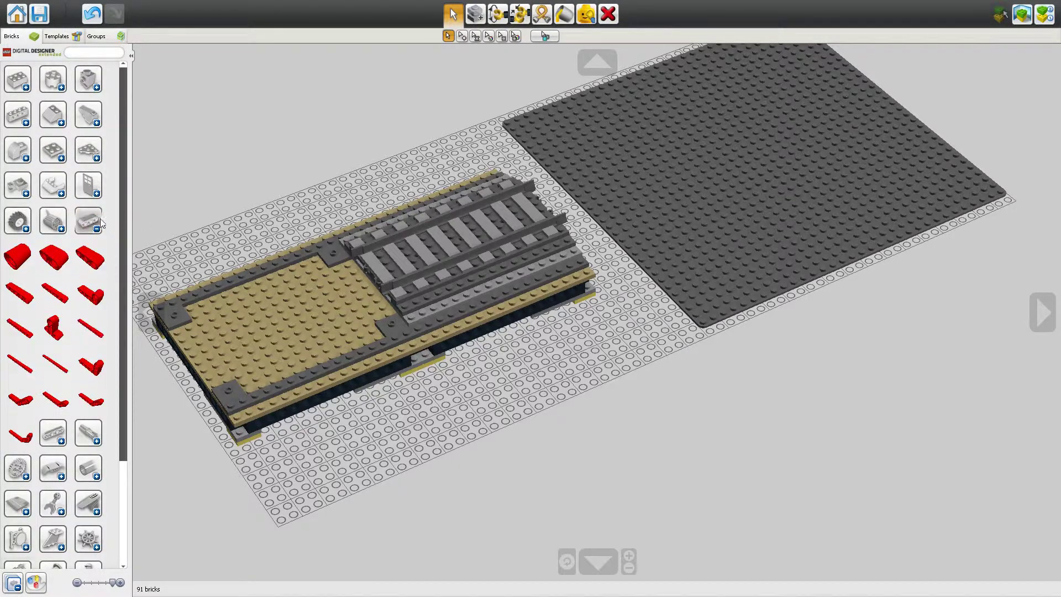
scroll(80, 352, down, 3)
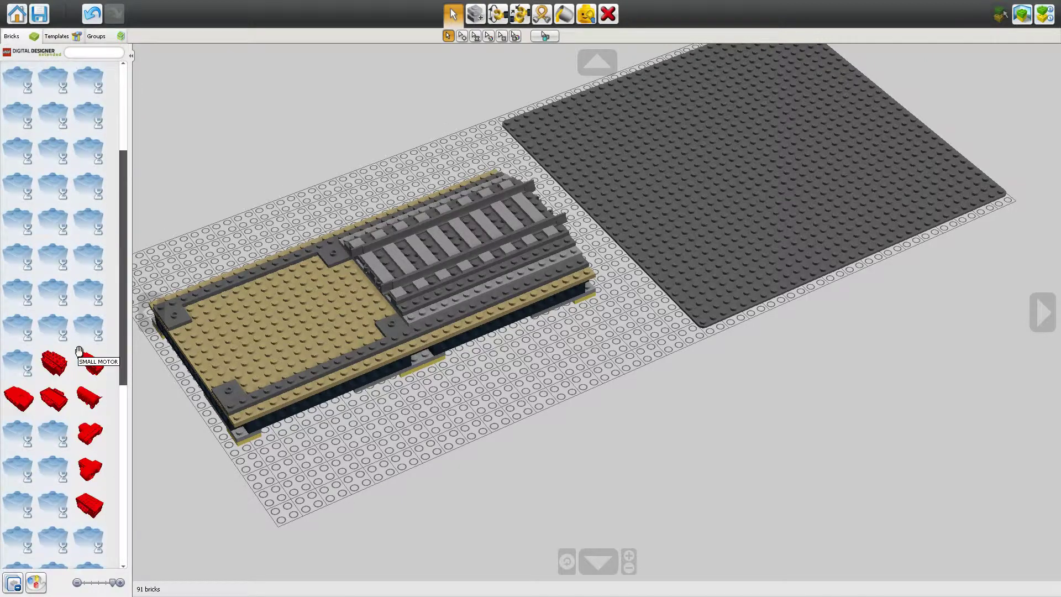
scroll(79, 352, down, 3)
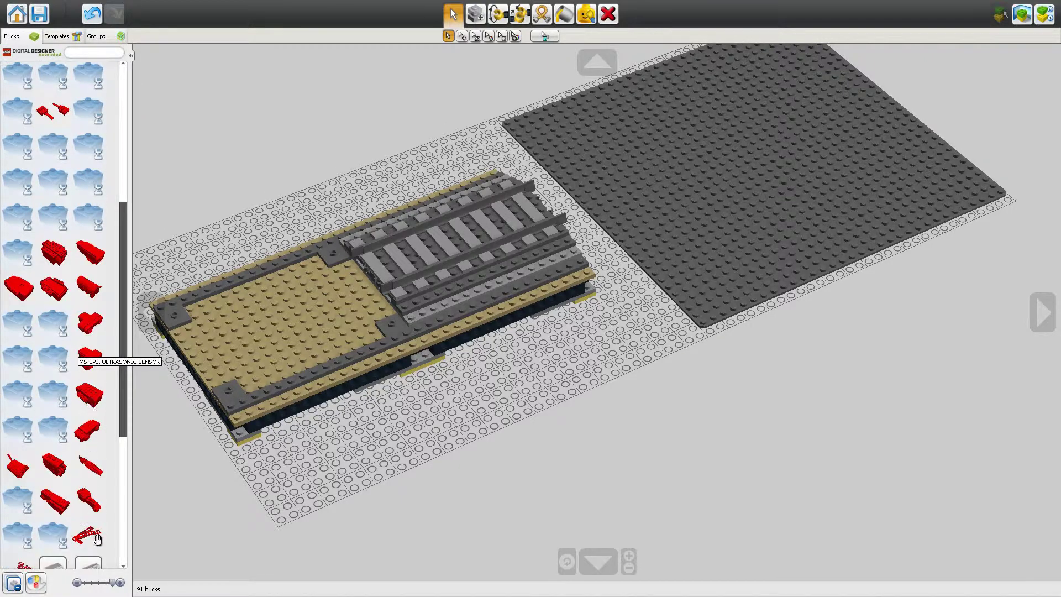
click(97, 538)
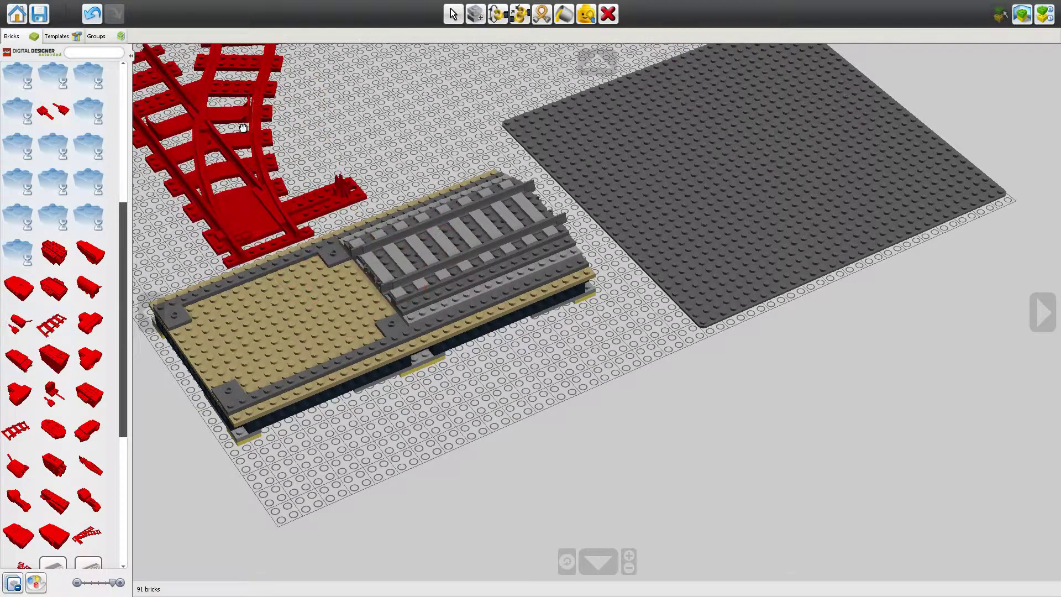
key(Right)
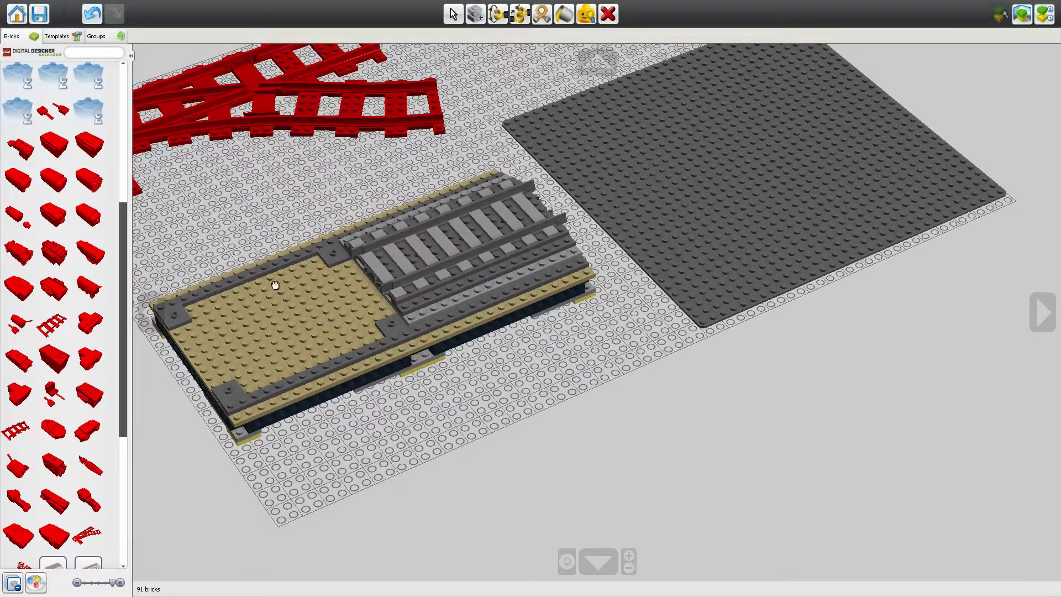
click(280, 373)
right_drag(289, 329, 384, 299)
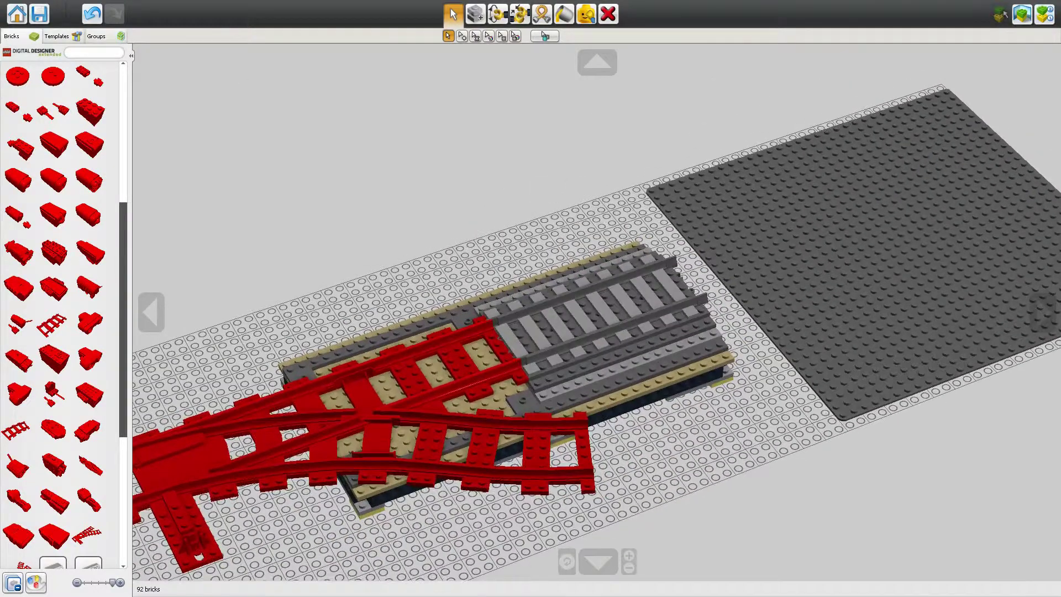
- Add the red right points track to the second module's group as a new sub-group
click(97, 36)
click(83, 301)
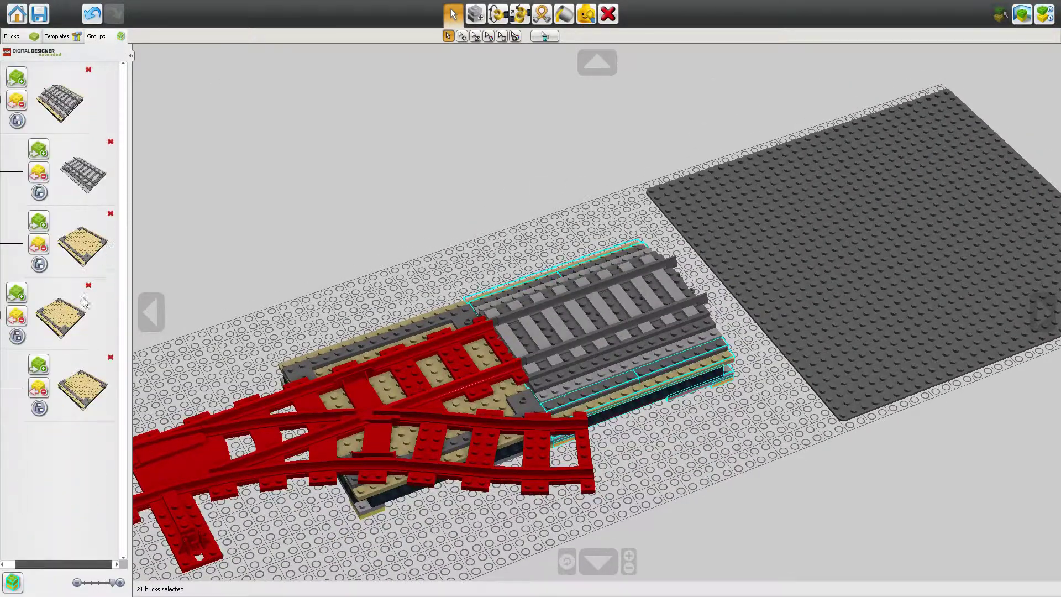
click(72, 314)
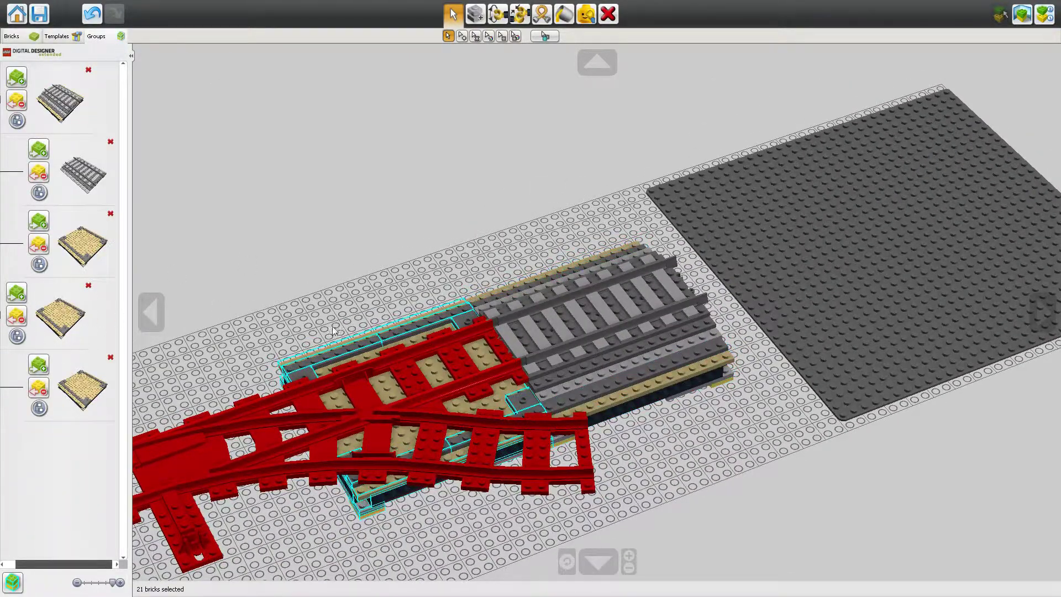
click(399, 332)
key(Escape)
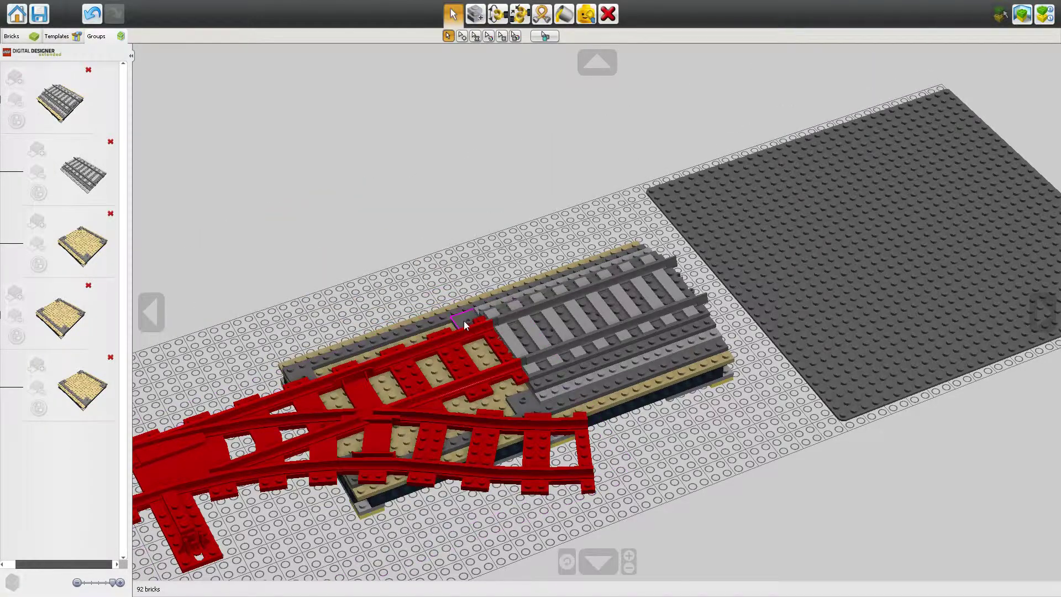
click(446, 393)
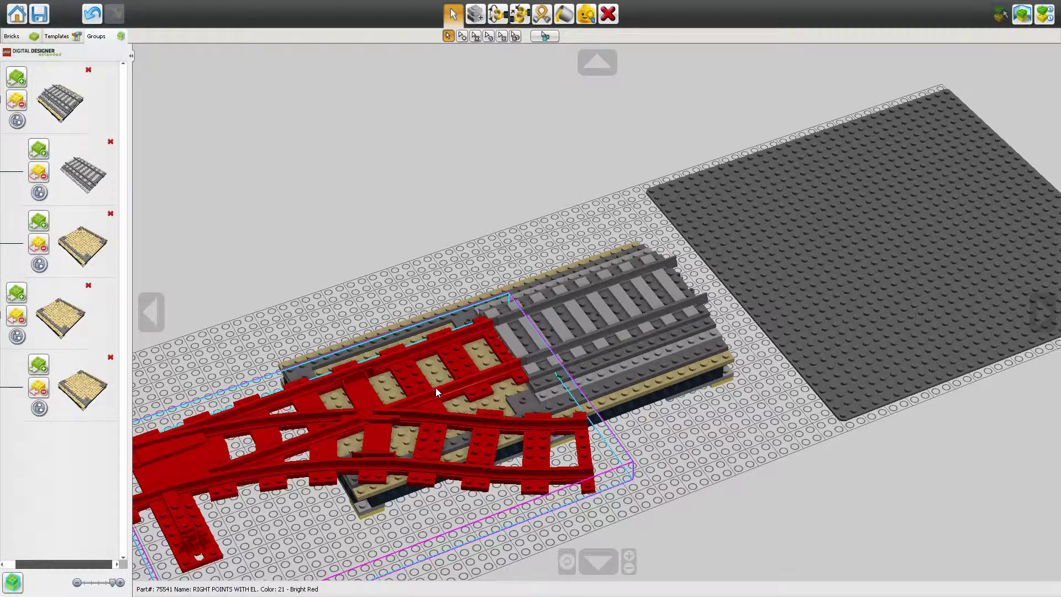
click(17, 336)
- Join the switch module's diverging track to the straight module, and return the whole group to its straight alignment
drag(420, 383, 295, 327)
click(376, 346)
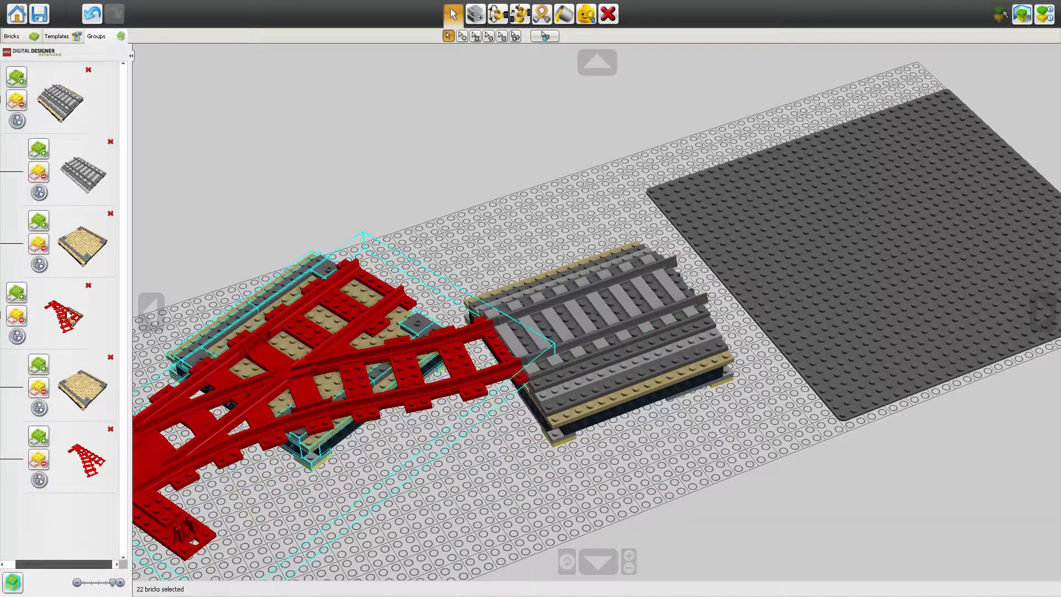
drag(376, 346, 531, 359)
scroll(531, 360, down, 2)
right_drag(654, 338, 615, 337)
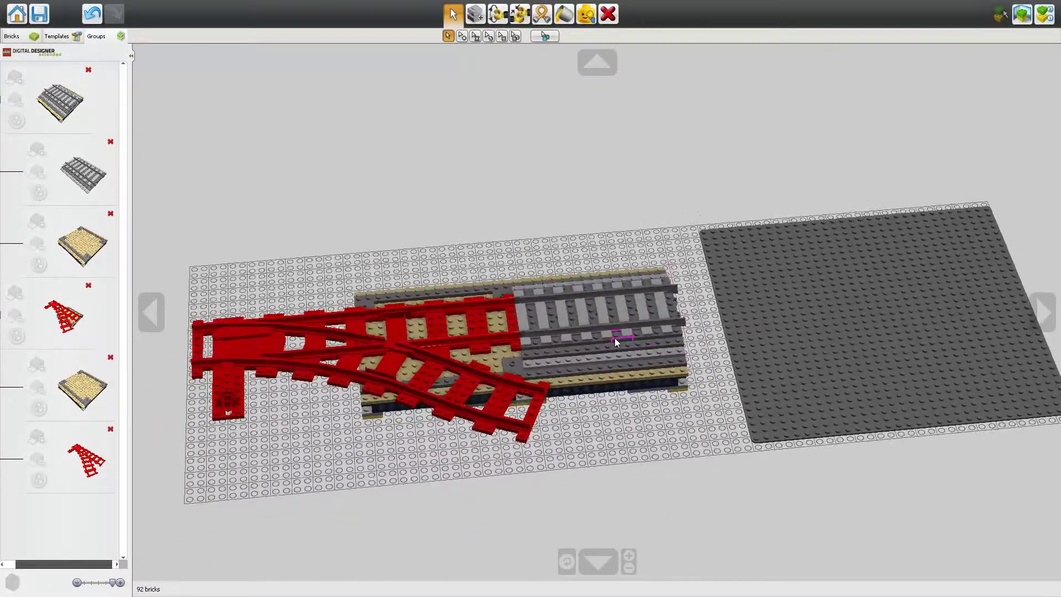